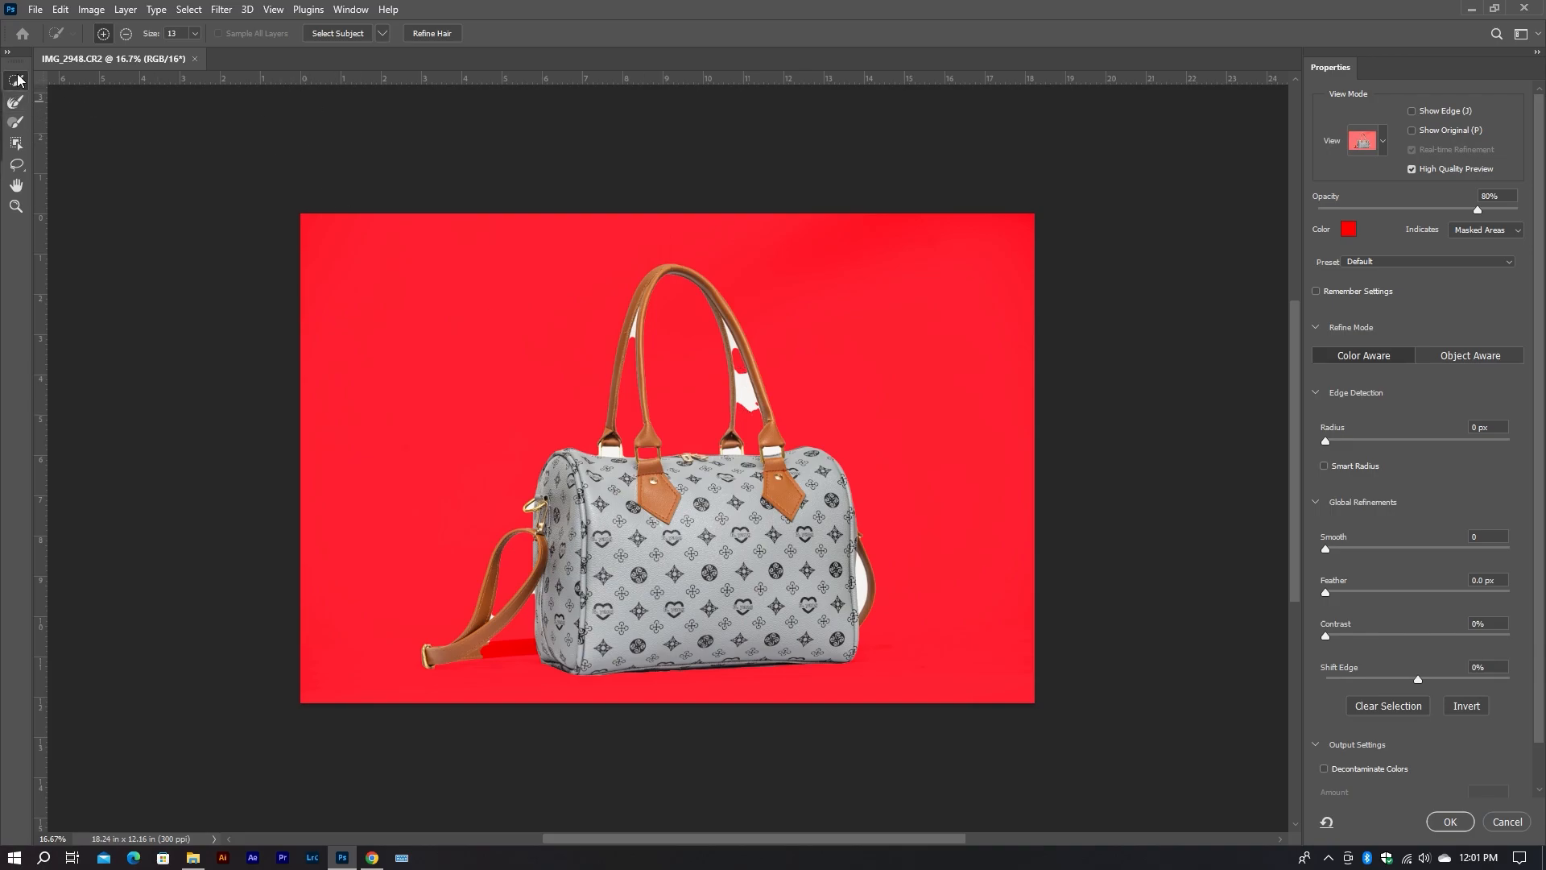
# - Refine the selection between the bag's handles and side strap with the Refine Edge Brush, and mask out the photo's background
pyautogui.click(17, 102)
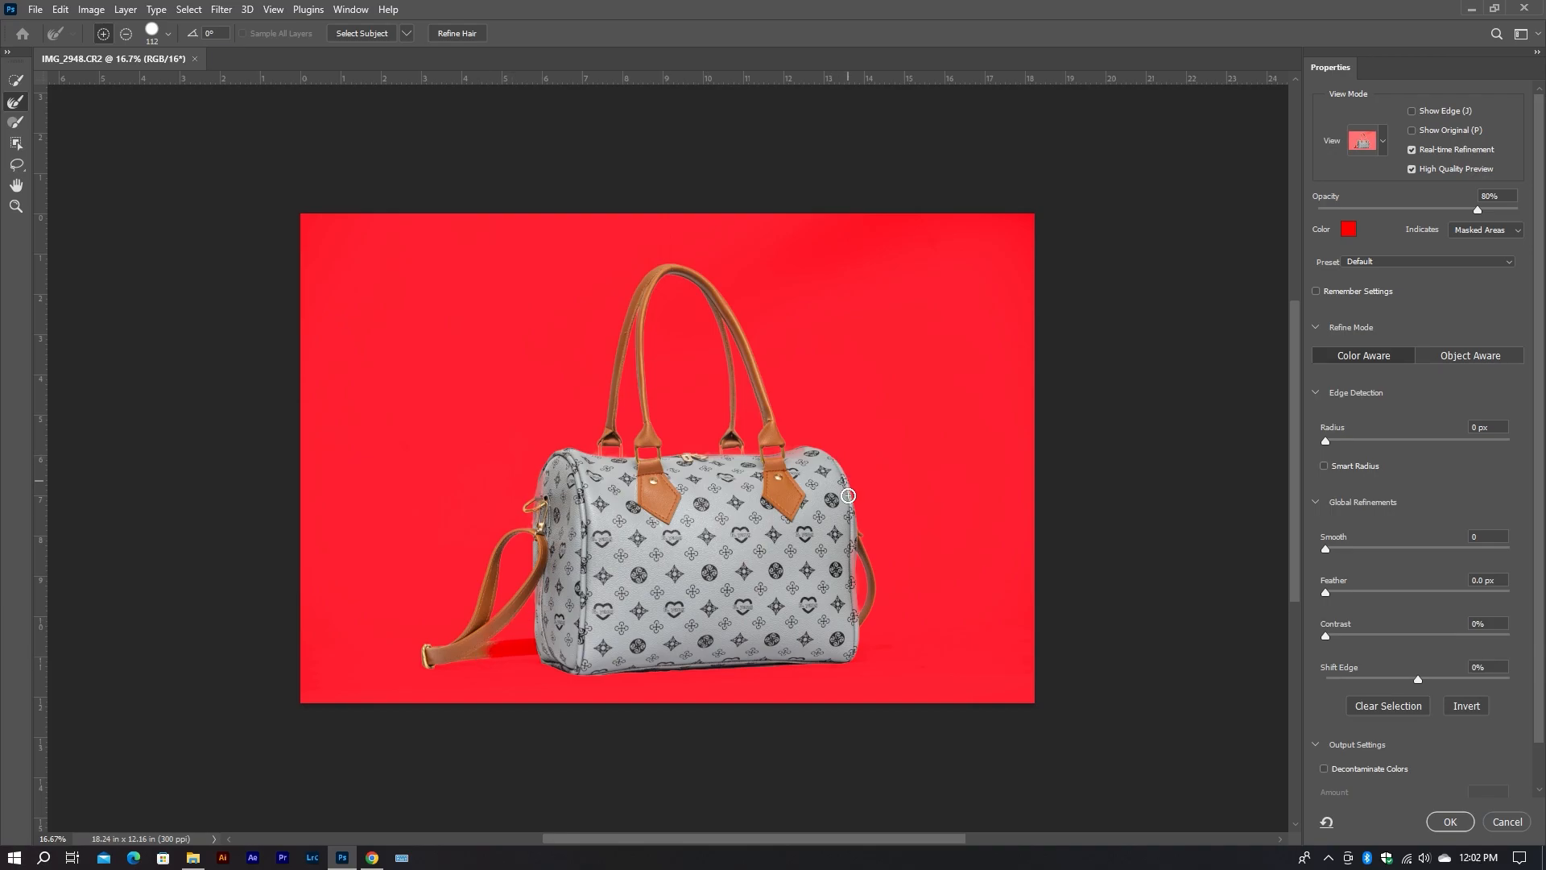
pyautogui.click(1448, 821)
pyautogui.scroll(4, 783, 459)
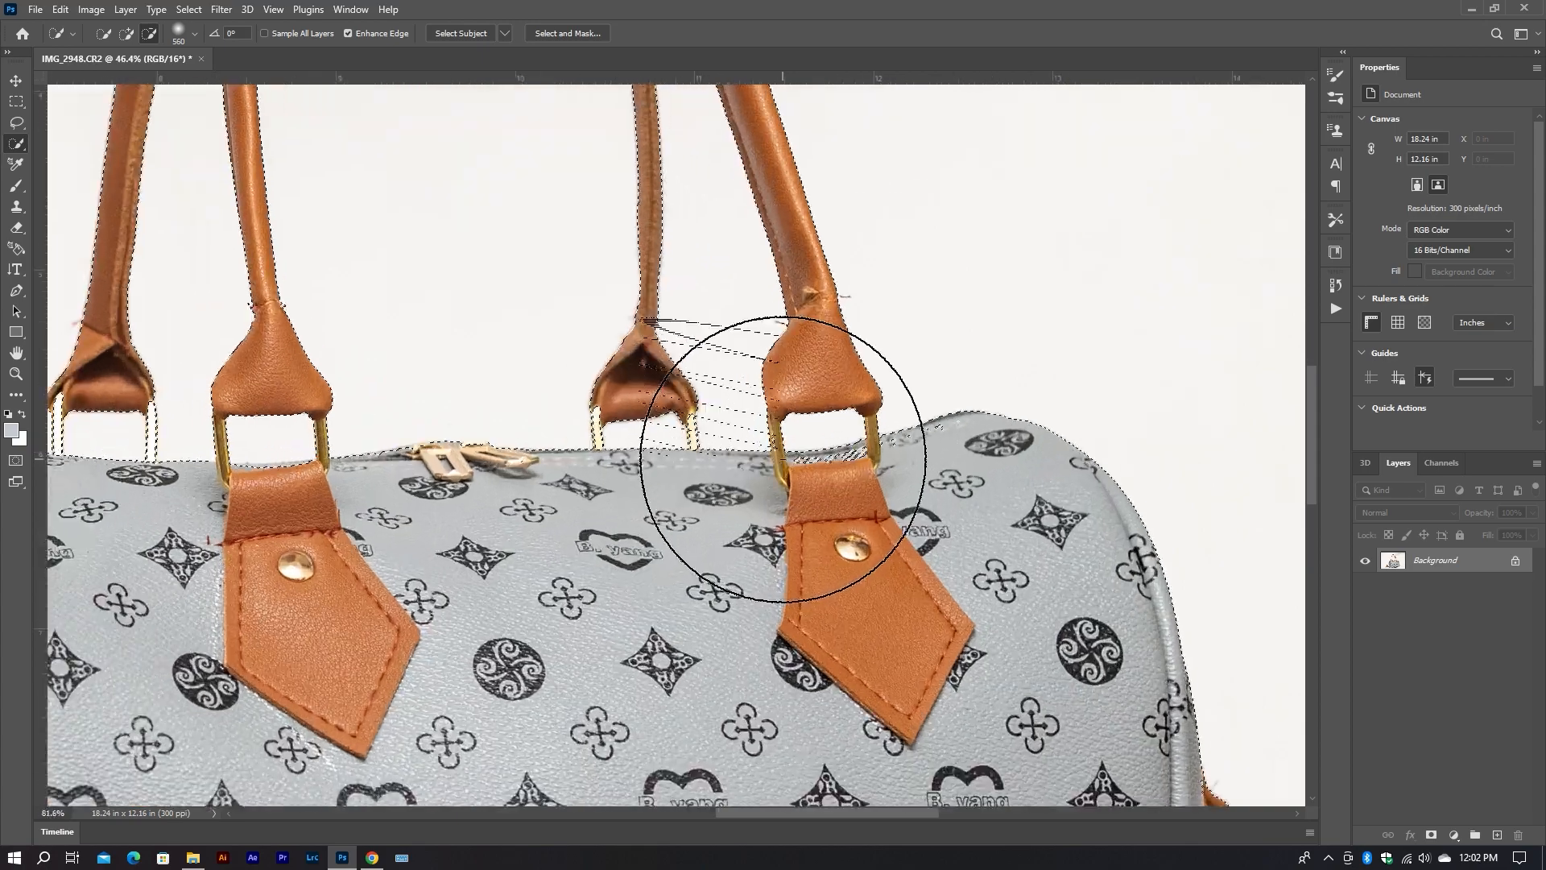
pyautogui.moveTo(344, 456); pyautogui.dragTo(640, 492)
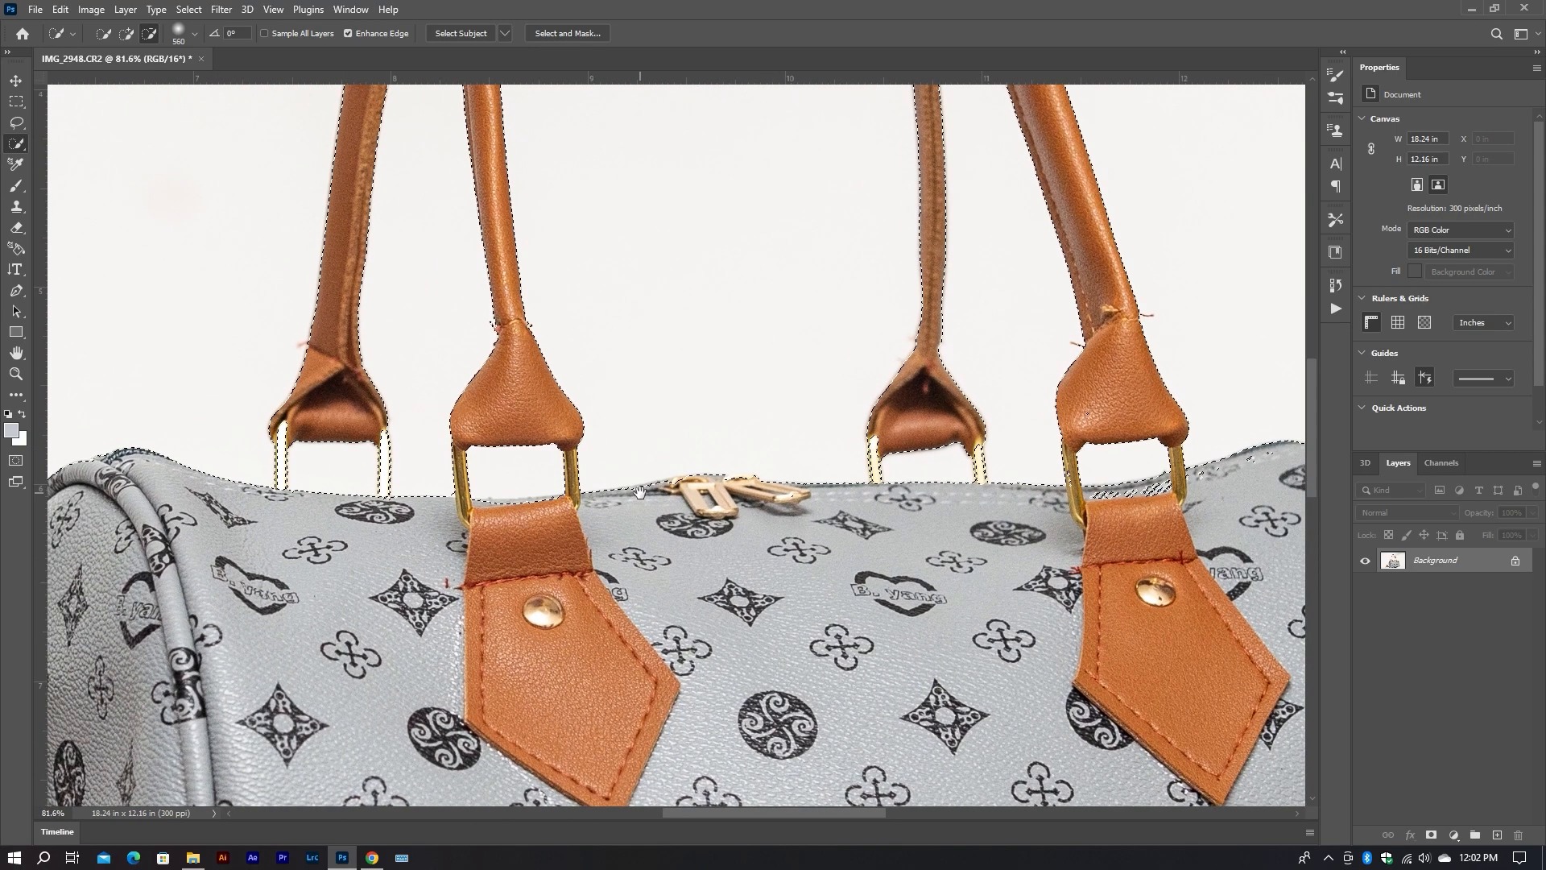
pyautogui.click(1431, 835)
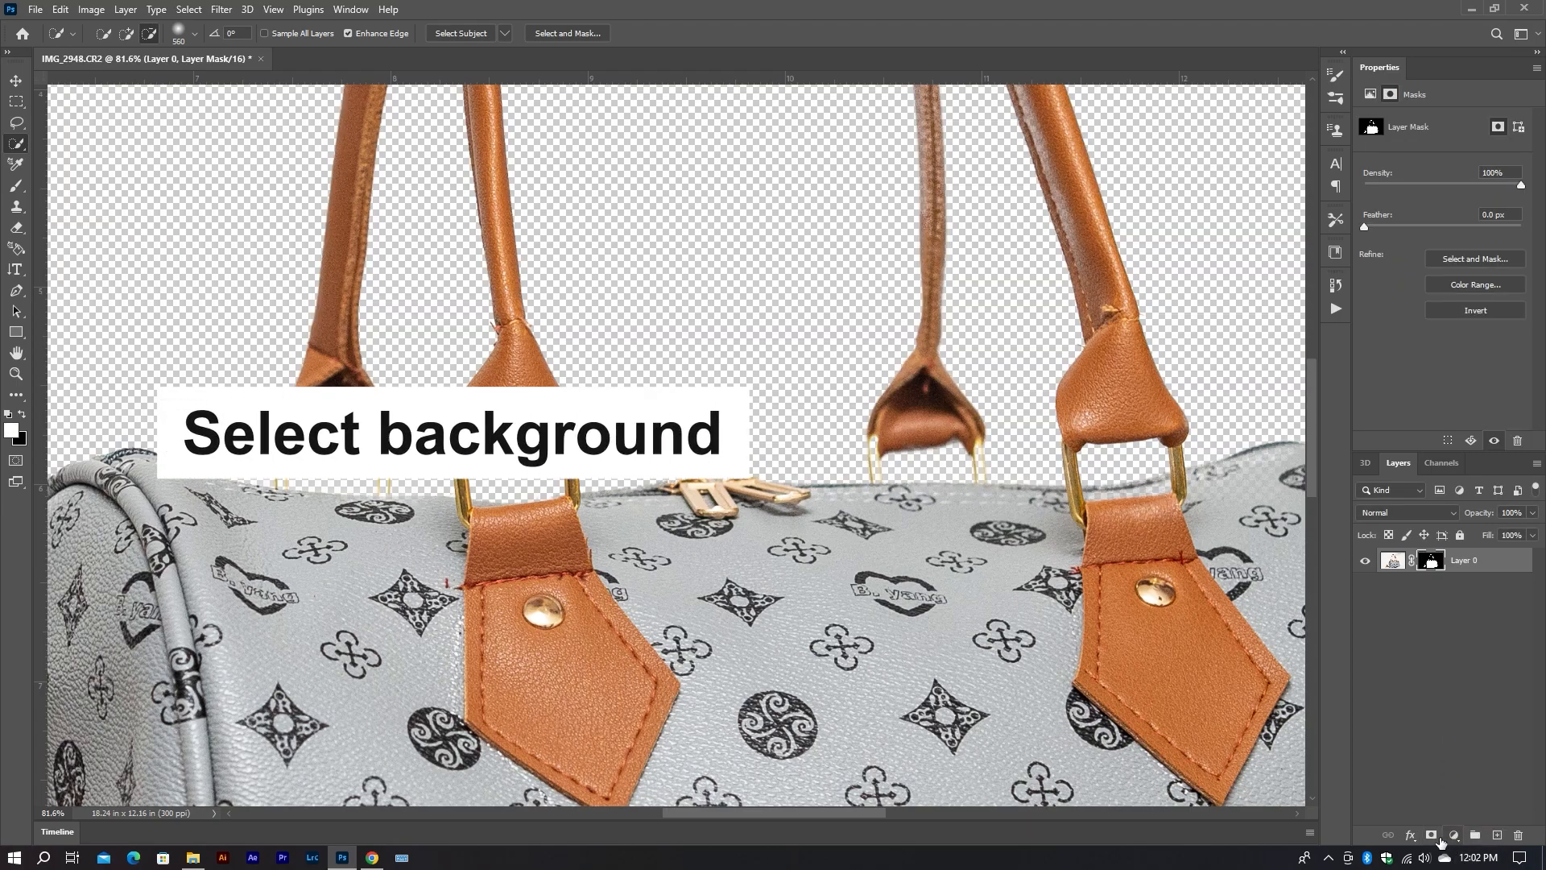
# - Add a white solid color fill layer and place it beneath the masked bag layer
pyautogui.click(1454, 837)
pyautogui.click(1494, 555)
pyautogui.moveTo(1292, 255); pyautogui.dragTo(1062, 143)
pyautogui.click(1462, 195)
pyautogui.moveTo(1469, 559); pyautogui.dragTo(1473, 616)
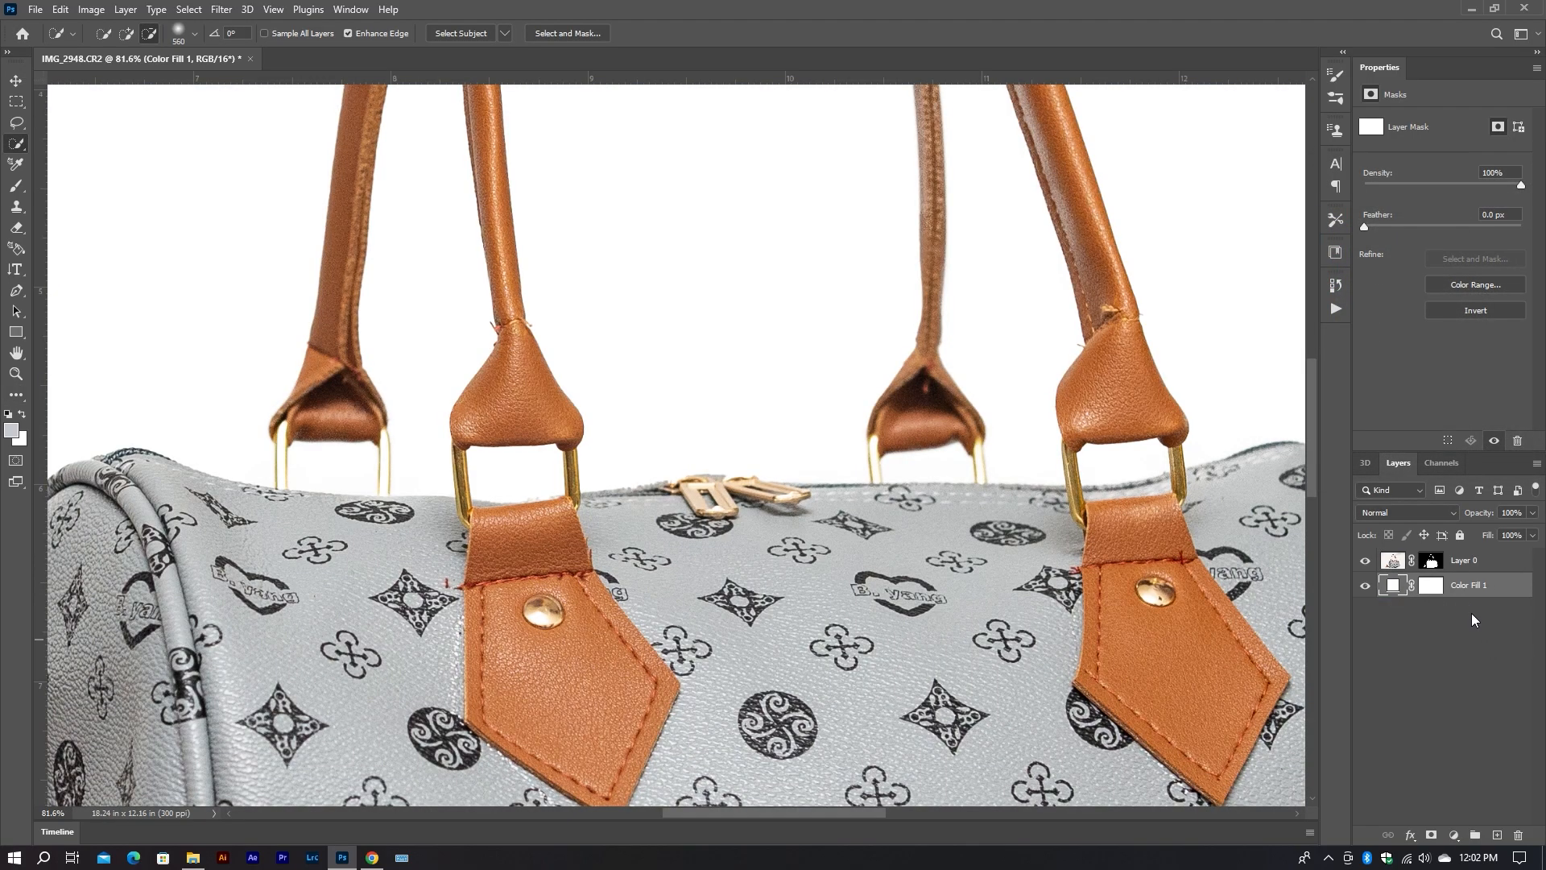
# - Paint white with a small brush on the bag layer's mask to restore the edges around the zipper and rear handle rings
pyautogui.click(1431, 561)
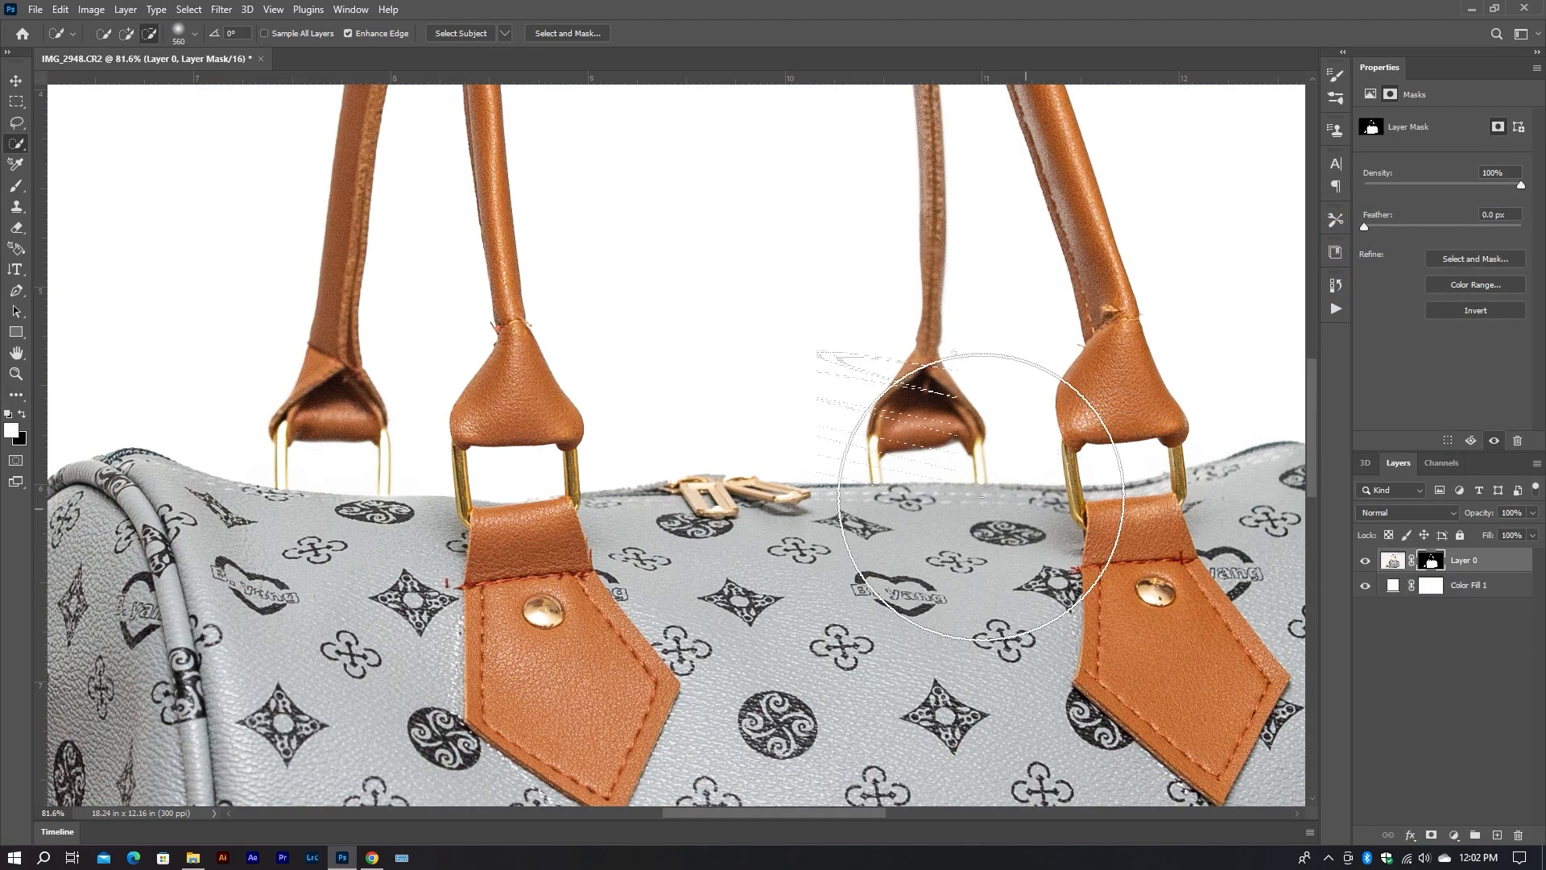
pyautogui.scroll(5, 896, 477)
pyautogui.moveTo(715, 452); pyautogui.dragTo(524, 470)
pyautogui.press('b')
pyautogui.moveTo(898, 429); pyautogui.dragTo(295, 467)
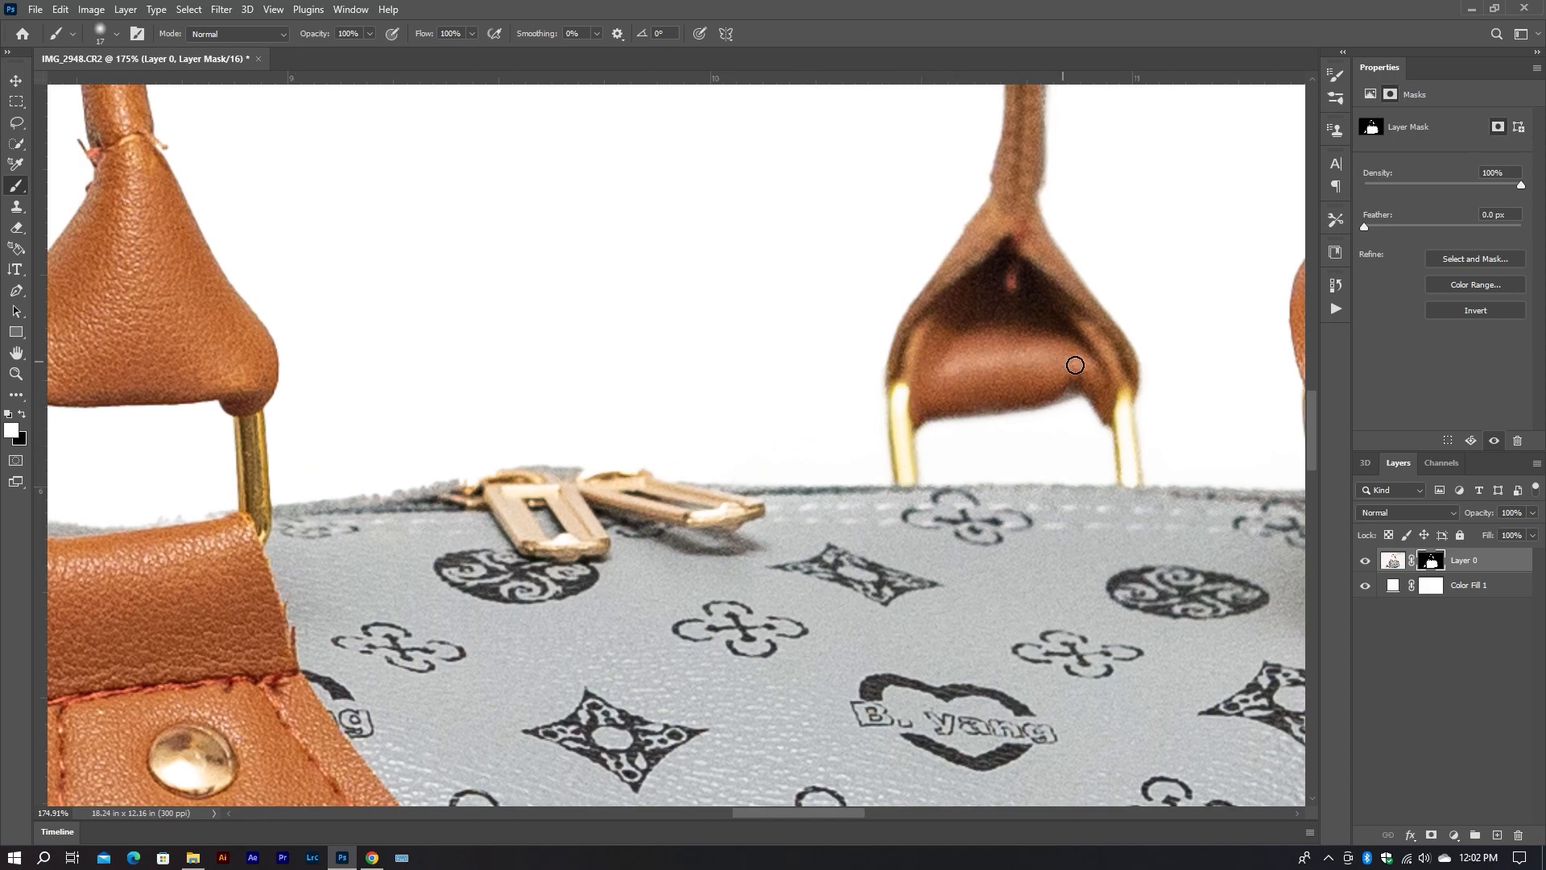
pyautogui.scroll(-6, 1083, 420)
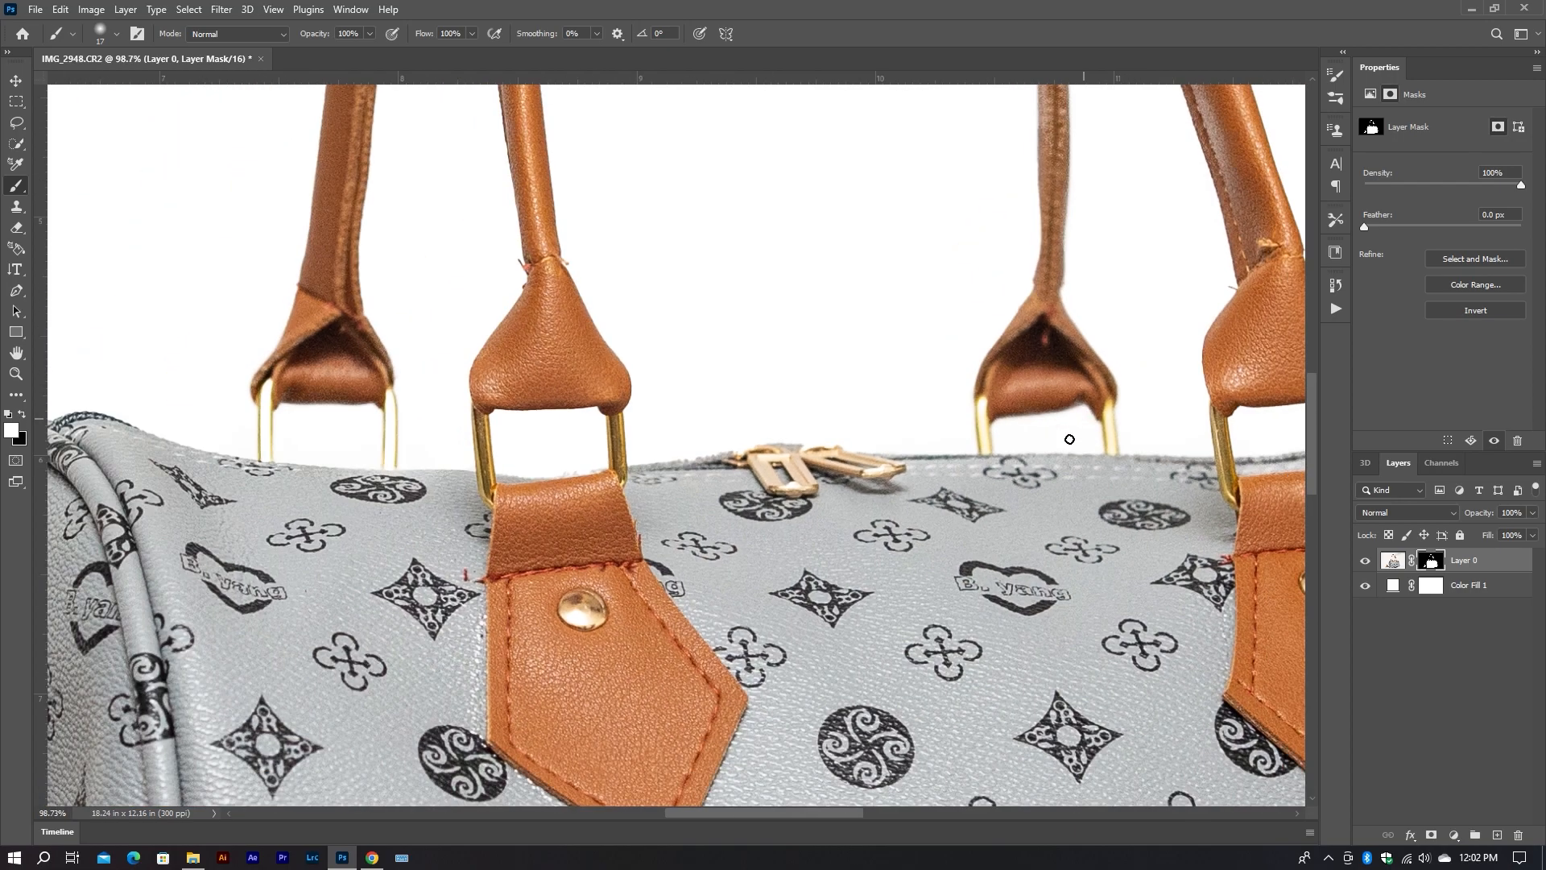
pyautogui.moveTo(892, 537); pyautogui.dragTo(1039, 583)
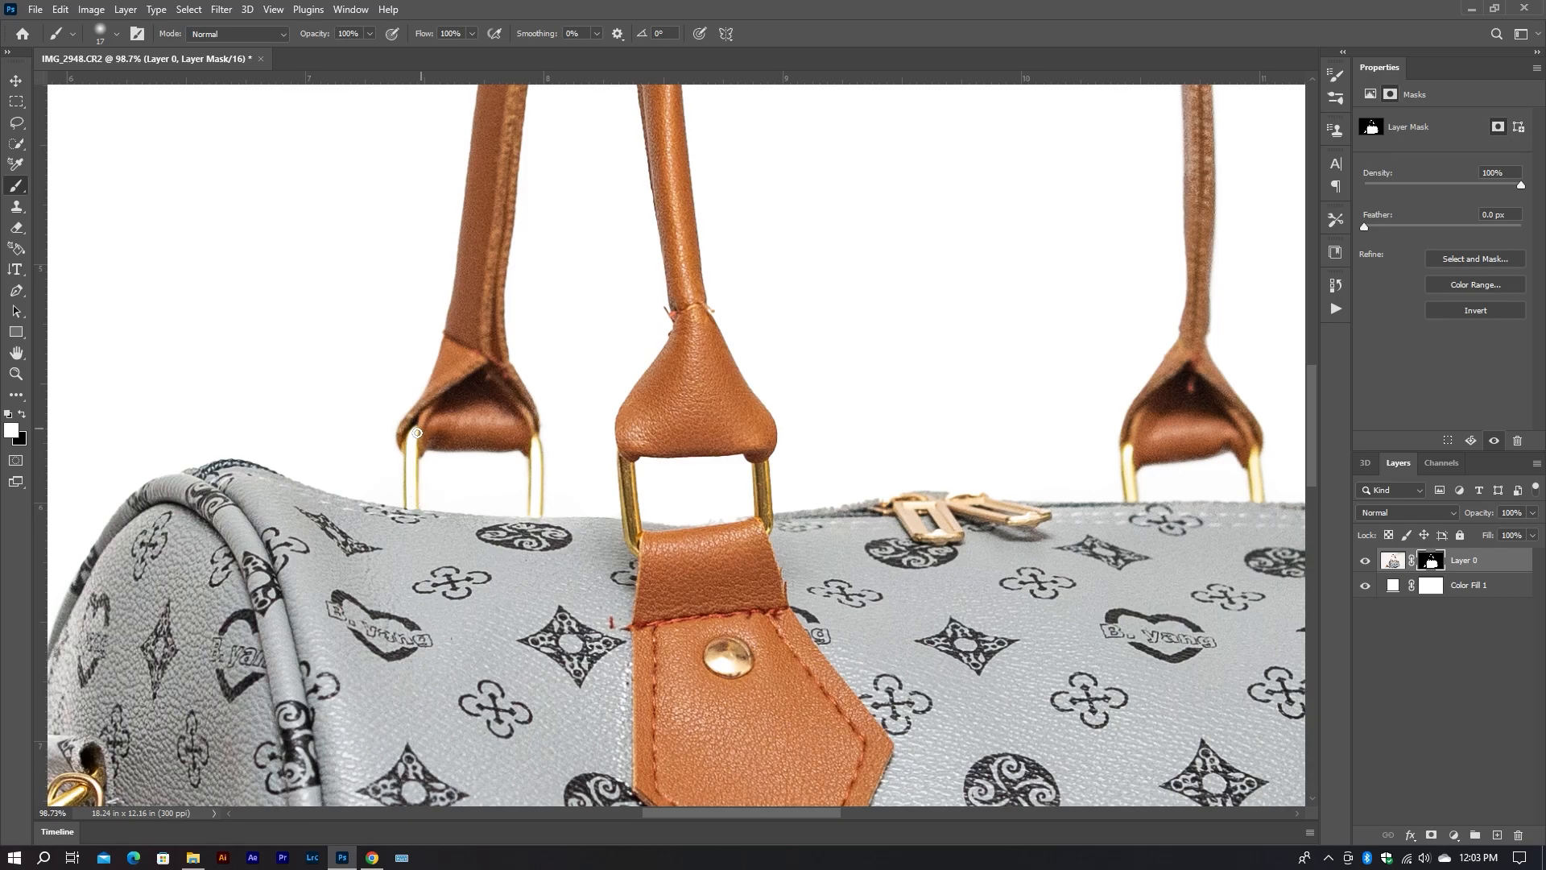
# - Paint the mask white with a size 39 brush along the bag's right edge beside the side strap
pyautogui.scroll(-5, 414, 414)
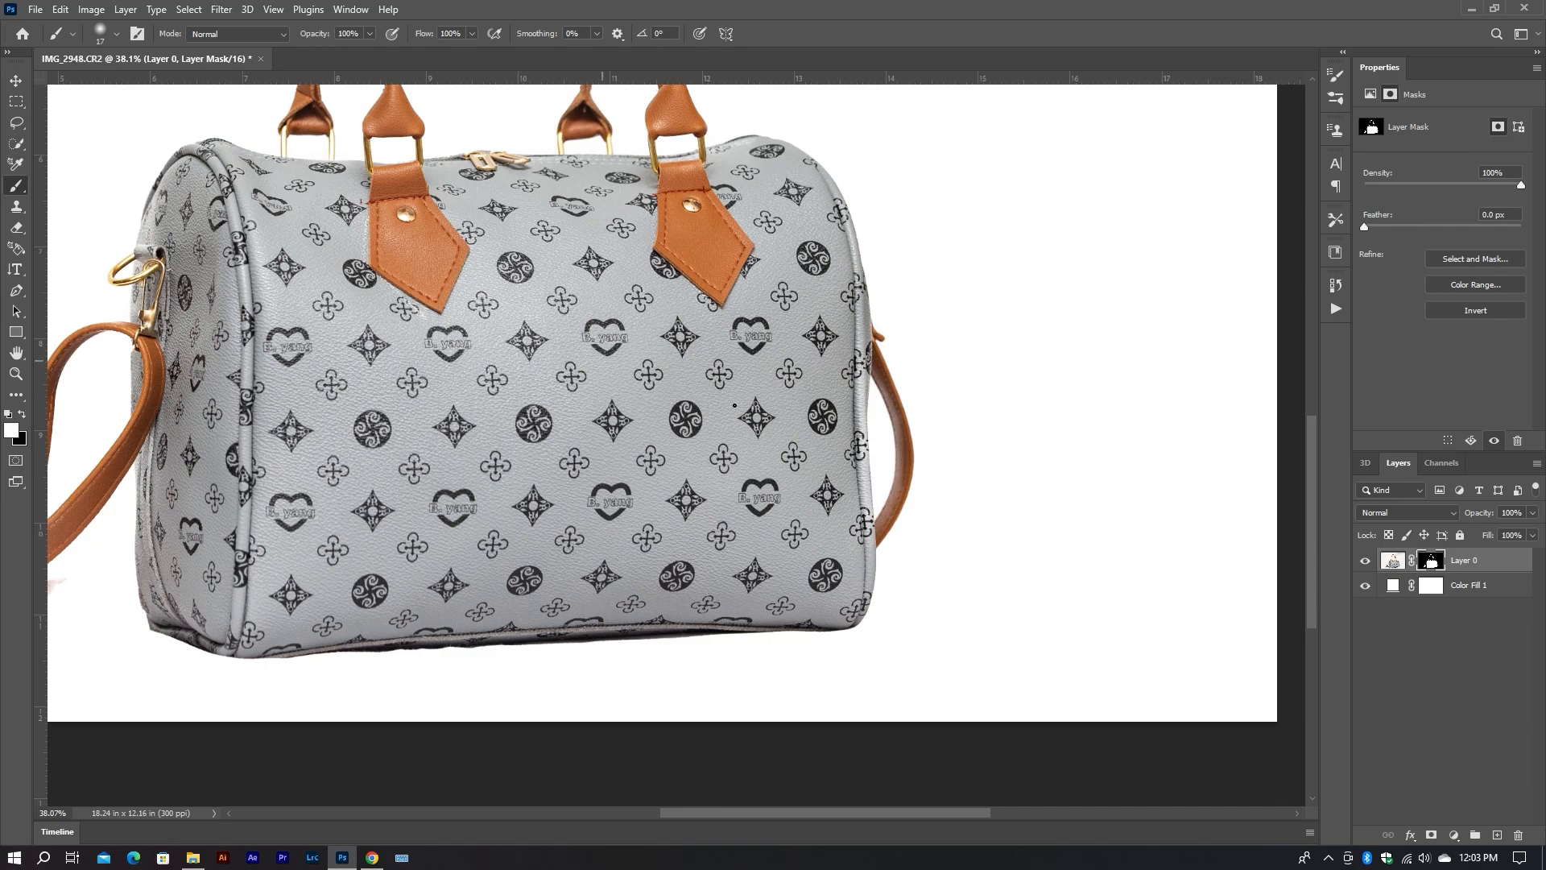
pyautogui.scroll(6, 879, 383)
pyautogui.keyDown('alt'); pyautogui.rightClick(820, 338); pyautogui.keyUp('alt')
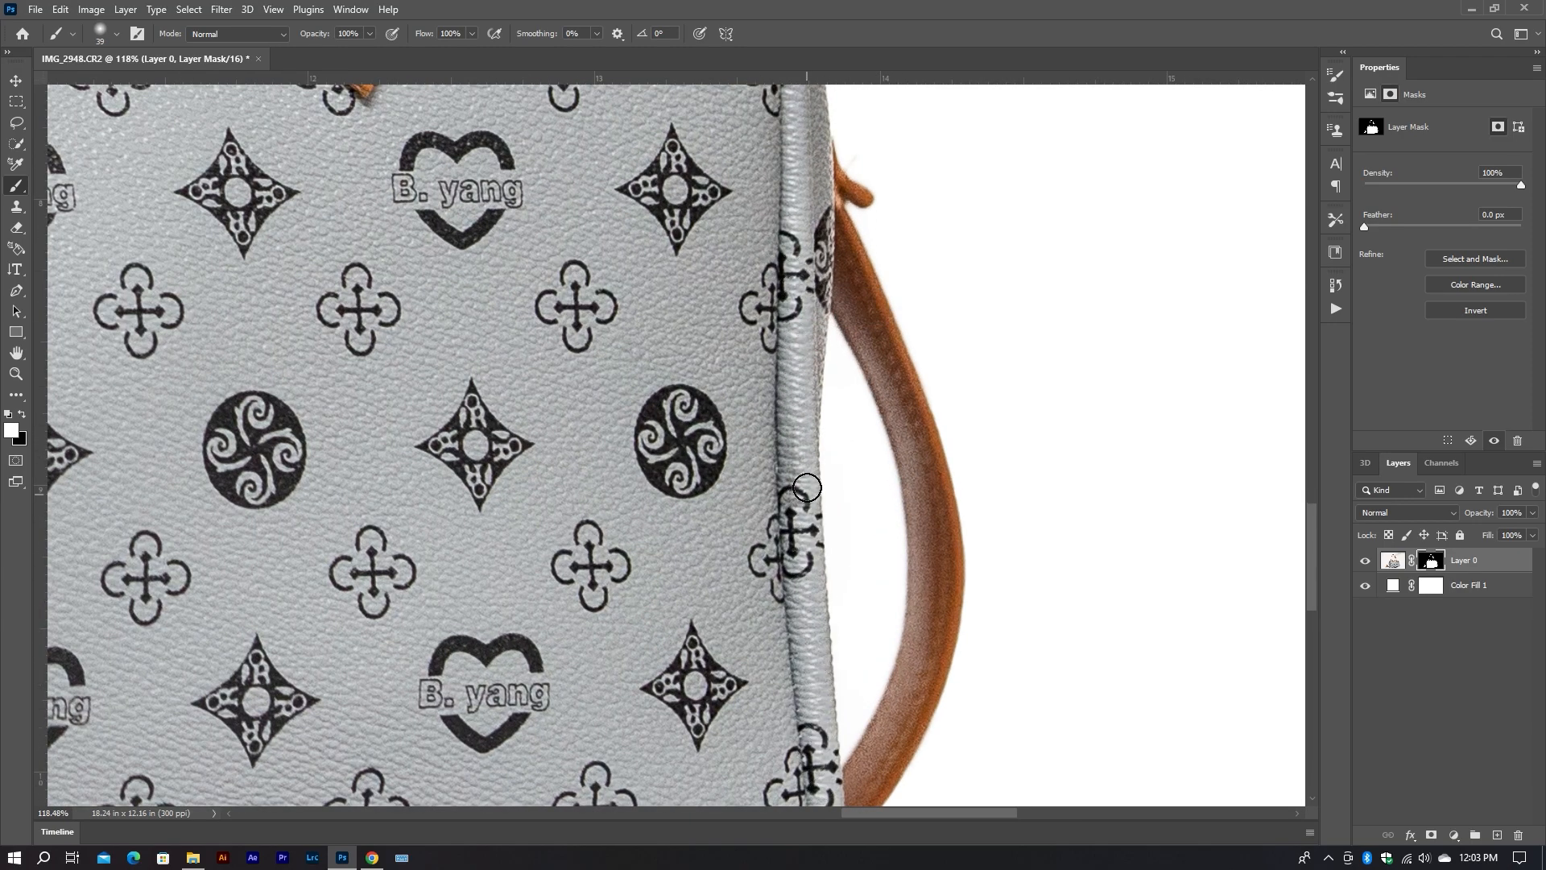
pyautogui.scroll(-5, 807, 495)
pyautogui.scroll(5, 862, 529)
pyautogui.moveTo(863, 568); pyautogui.dragTo(809, 662)
pyautogui.moveTo(857, 572)
pyautogui.mouseDown()
pyautogui.moveTo(889, 407)
pyautogui.moveTo(865, 276)
pyautogui.moveTo(777, 102)
pyautogui.mouseUp()
# - Restore the missing tail of the lower-left shoulder strap by painting the mask white with a size 90 brush
pyautogui.scroll(-4, 843, 624)
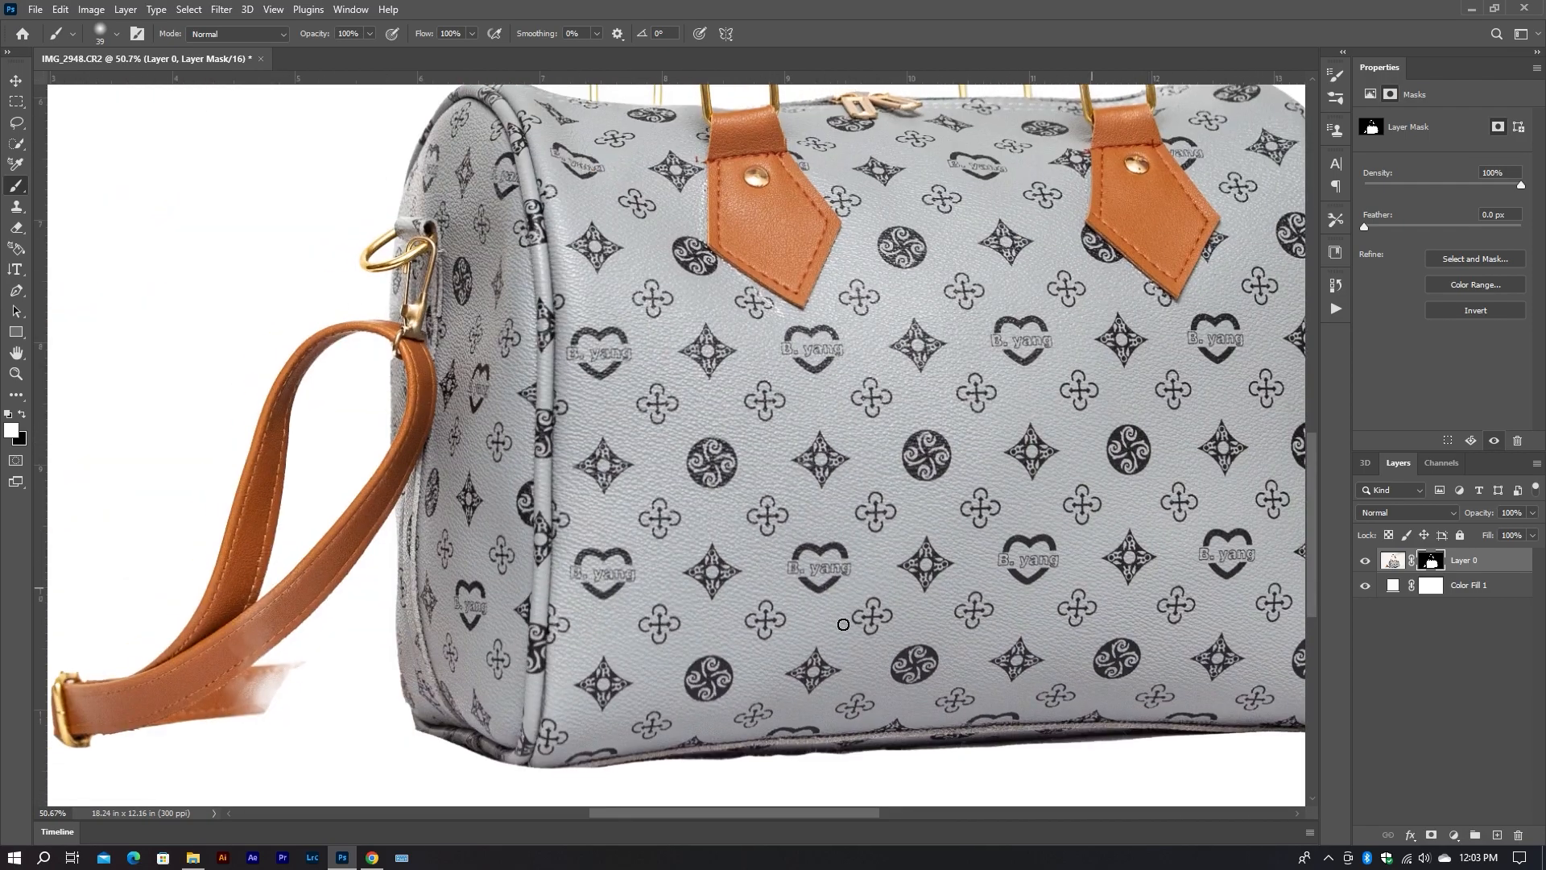
pyautogui.moveTo(575, 650); pyautogui.dragTo(714, 589)
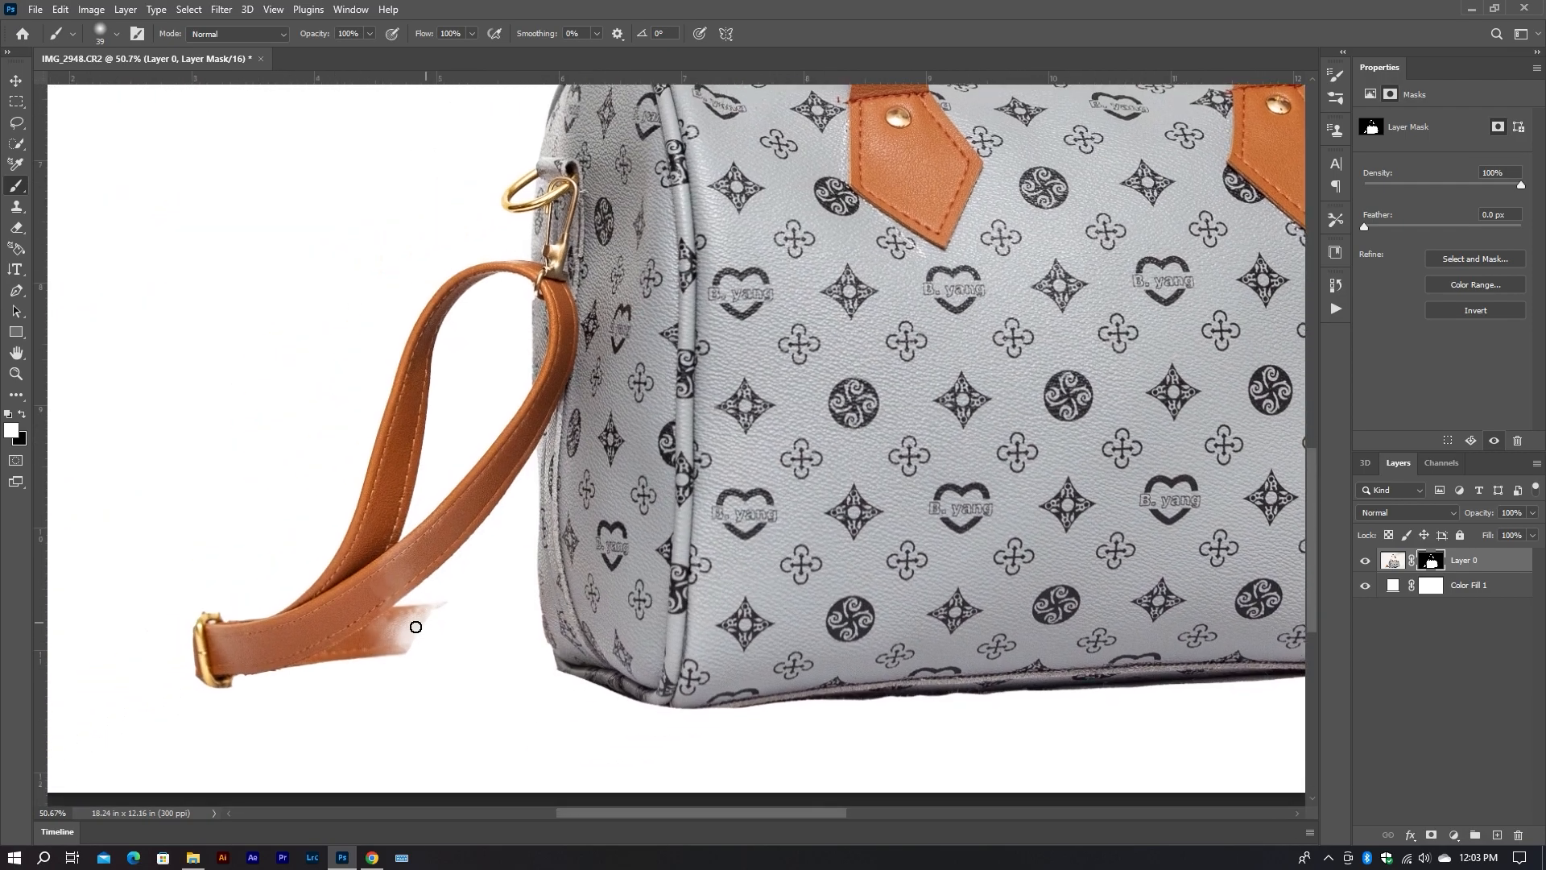
pyautogui.scroll(4, 398, 633)
pyautogui.keyDown('alt'); pyautogui.rightClick(395, 635); pyautogui.keyUp('alt')
pyautogui.moveTo(384, 638)
pyautogui.mouseDown()
pyautogui.moveTo(587, 615)
pyautogui.moveTo(411, 606)
pyautogui.moveTo(394, 620)
pyautogui.moveTo(672, 599)
pyautogui.moveTo(351, 633)
pyautogui.moveTo(690, 621)
pyautogui.moveTo(574, 611)
pyautogui.mouseUp()
pyautogui.scroll(-4, 689, 621)
pyautogui.scroll(-1, 574, 608)
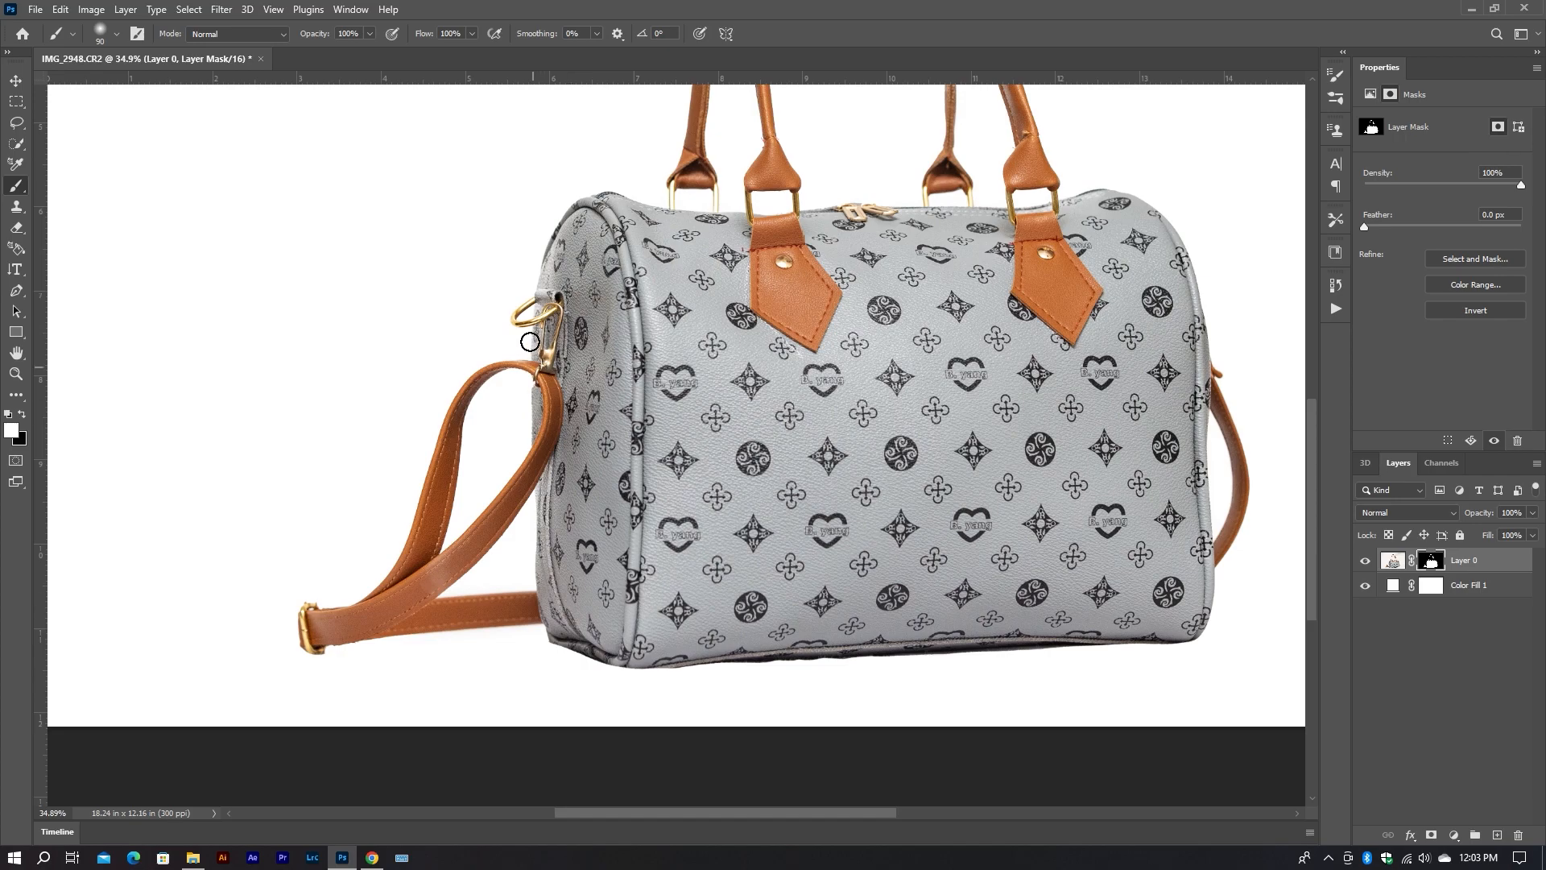
# - Bring back the natural shadow beneath the bag's base by painting the mask white with a large soft brush
pyautogui.scroll(-1, 584, 596)
pyautogui.moveTo(554, 594)
pyautogui.mouseDown()
pyautogui.moveTo(581, 550)
pyautogui.moveTo(595, 599)
pyautogui.moveTo(543, 599)
pyautogui.moveTo(791, 611)
pyautogui.moveTo(624, 607)
pyautogui.moveTo(1024, 584)
pyautogui.mouseUp()
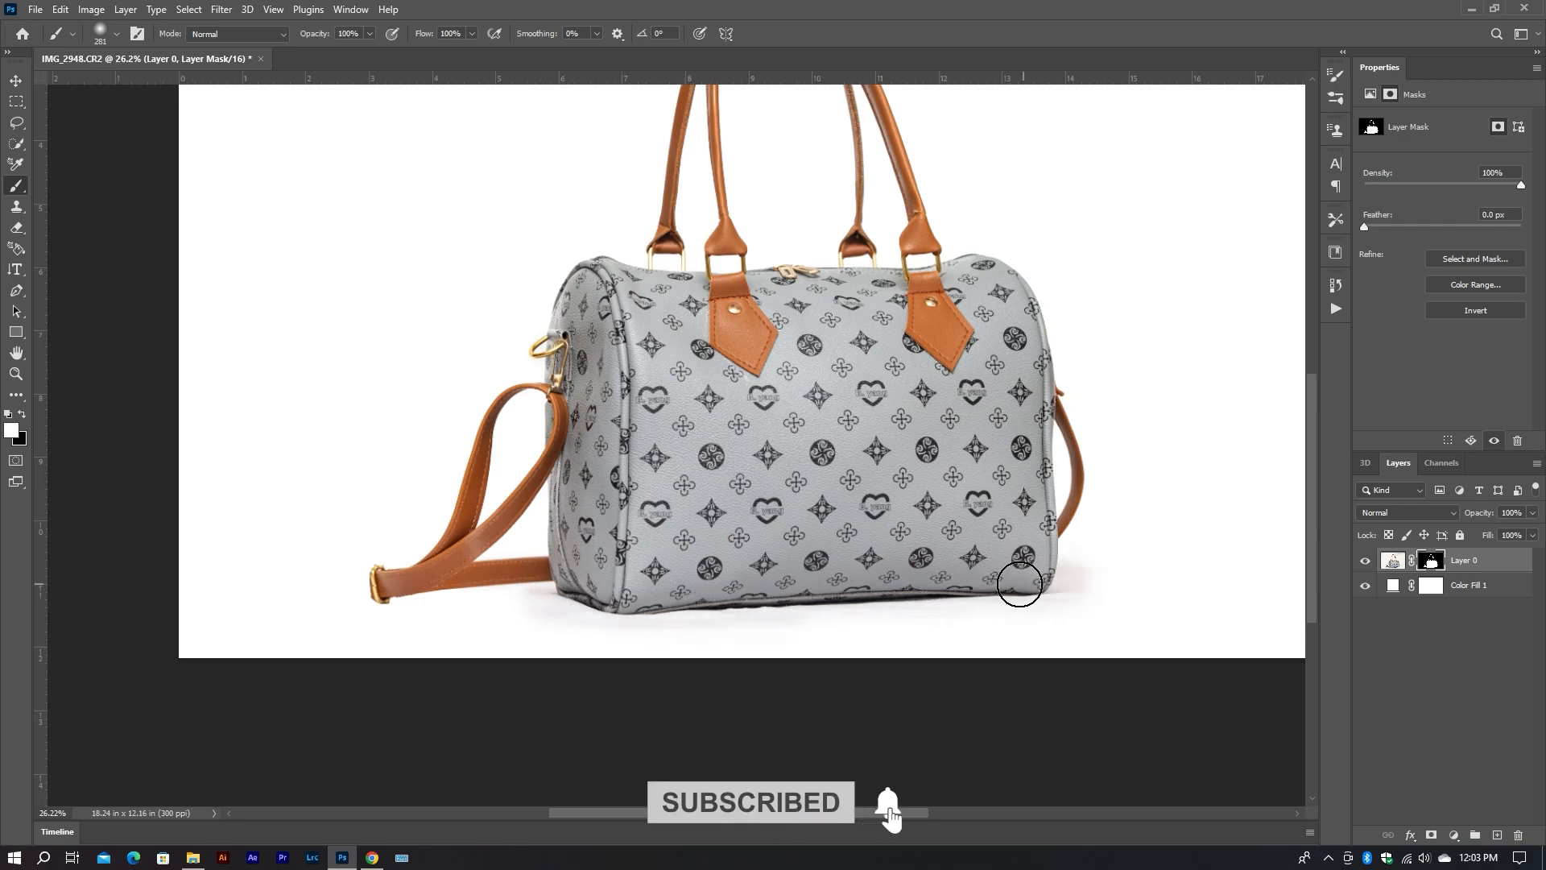
pyautogui.scroll(-4, 945, 564)
pyautogui.moveTo(928, 562)
pyautogui.mouseDown()
pyautogui.moveTo(875, 561)
pyautogui.moveTo(1041, 579)
pyautogui.moveTo(1028, 578)
pyautogui.mouseUp()
pyautogui.moveTo(992, 564); pyautogui.dragTo(972, 558)
# - Paint the mask black with a size 180 brush to trim the excess shadow beside the bag's lower-right corner
pyautogui.press('x')
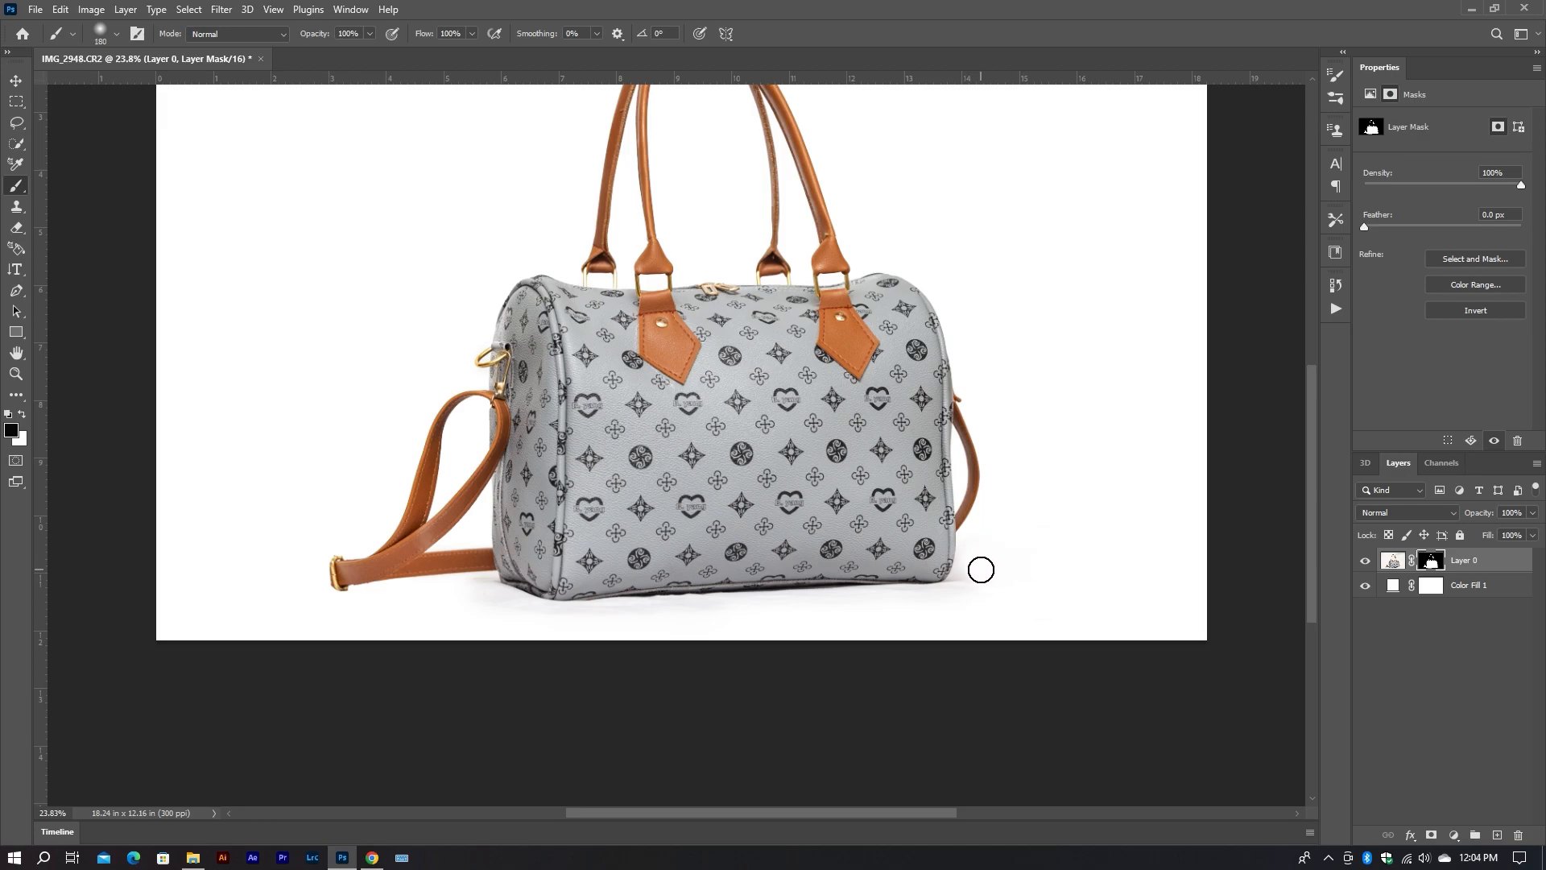
pyautogui.scroll(-3, 1029, 566)
pyautogui.moveTo(954, 583); pyautogui.dragTo(904, 583)
pyautogui.scroll(3, 816, 547)
pyautogui.moveTo(814, 546); pyautogui.dragTo(793, 584)
# - Crop the canvas closer around the bag to about 17.5 × 11.67 in, keeping the original ratio
pyautogui.scroll(-1, 794, 566)
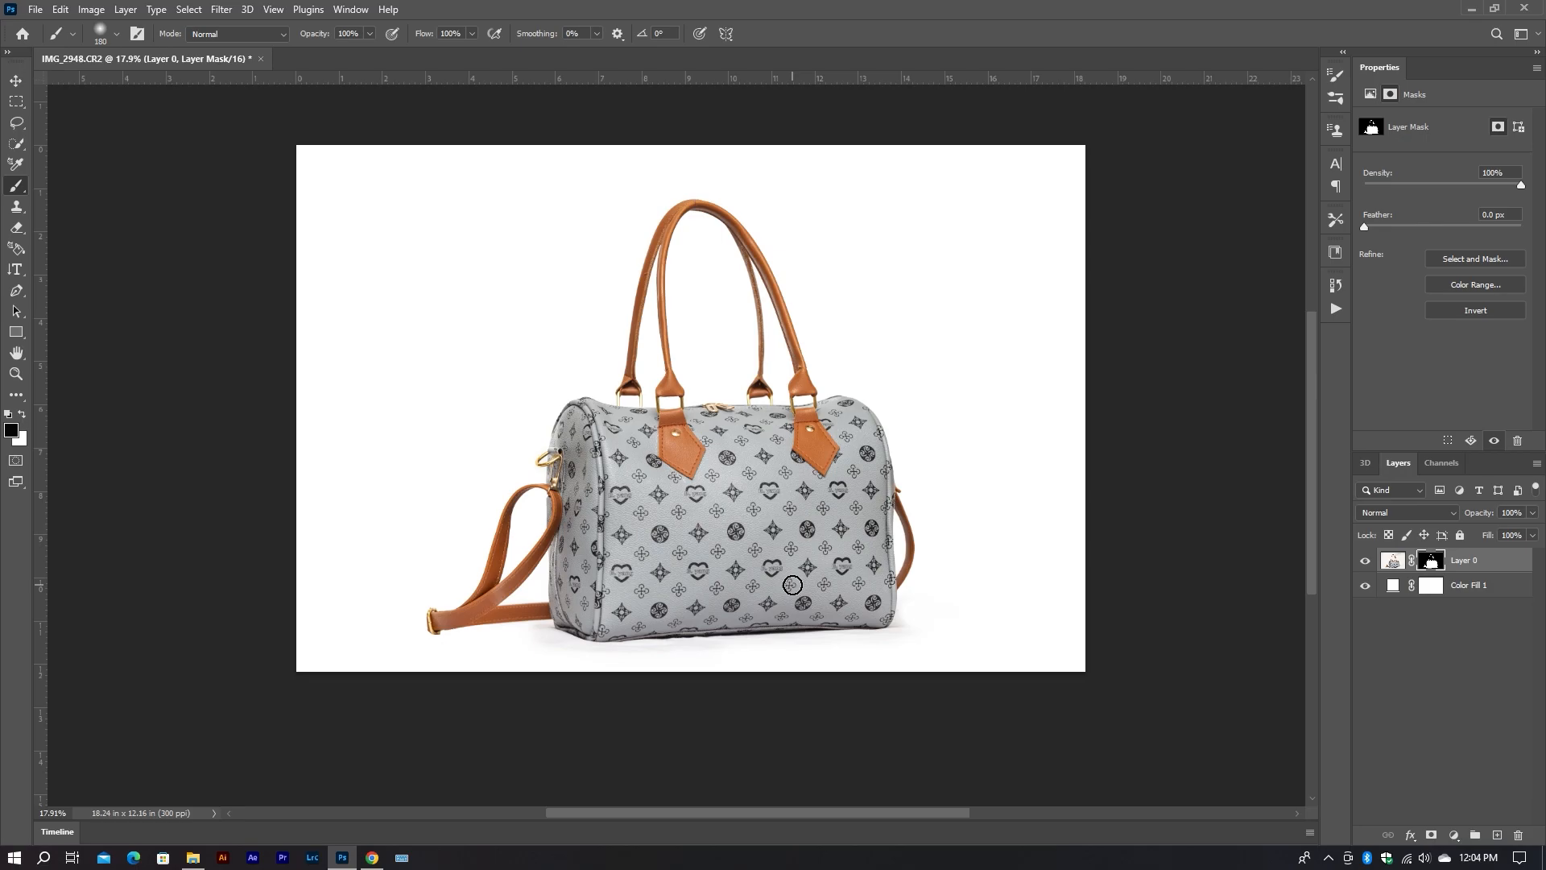
pyautogui.moveTo(610, 355); pyautogui.dragTo(602, 356)
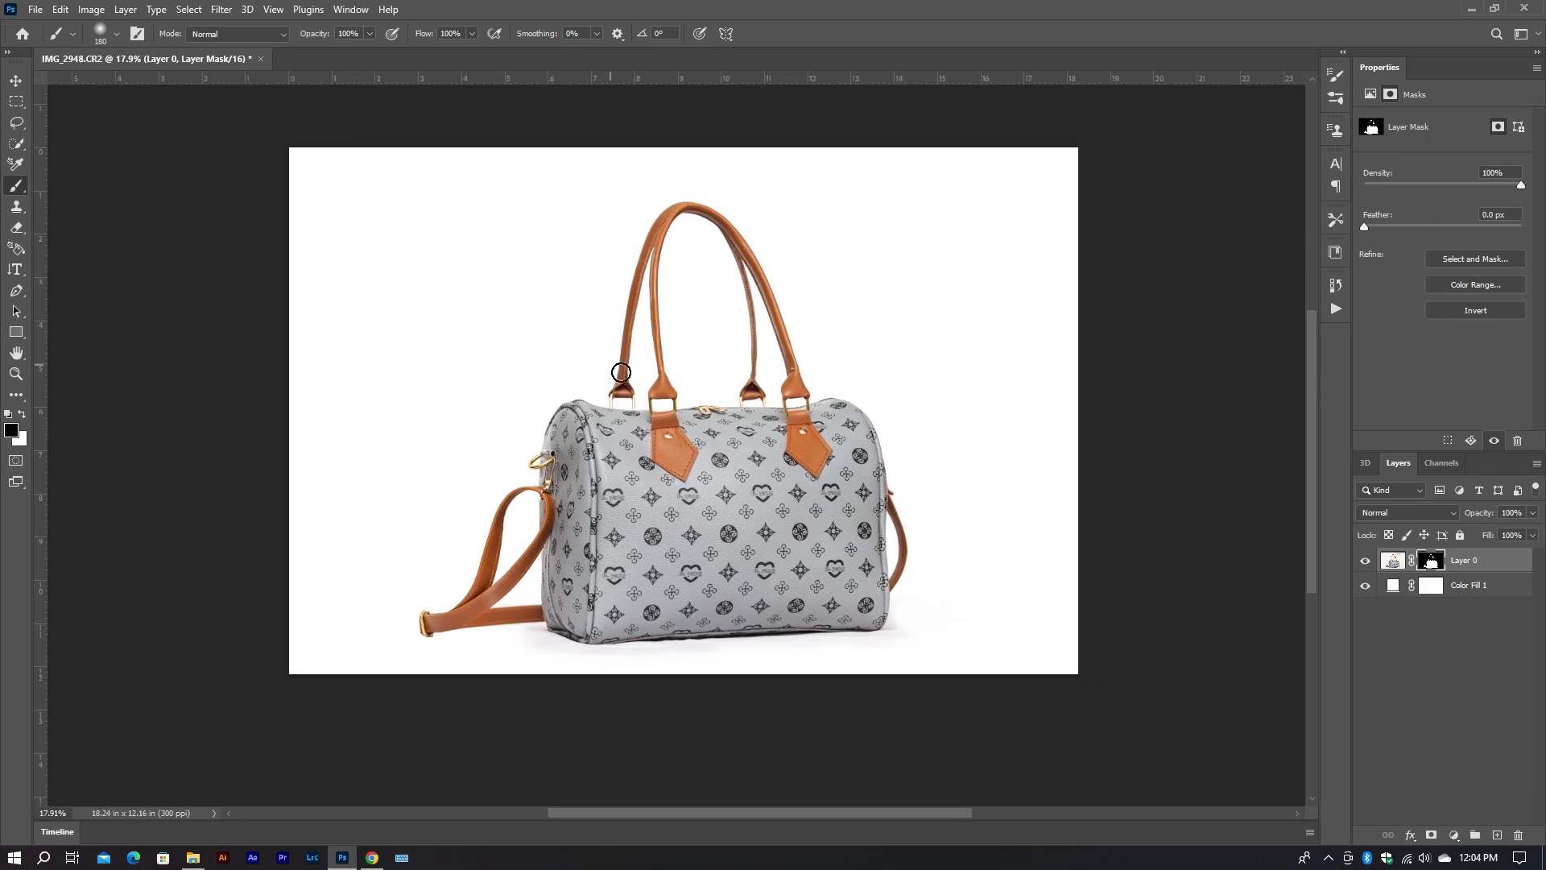
pyautogui.press('c')
pyautogui.moveTo(1119, 354); pyautogui.dragTo(1117, 368)
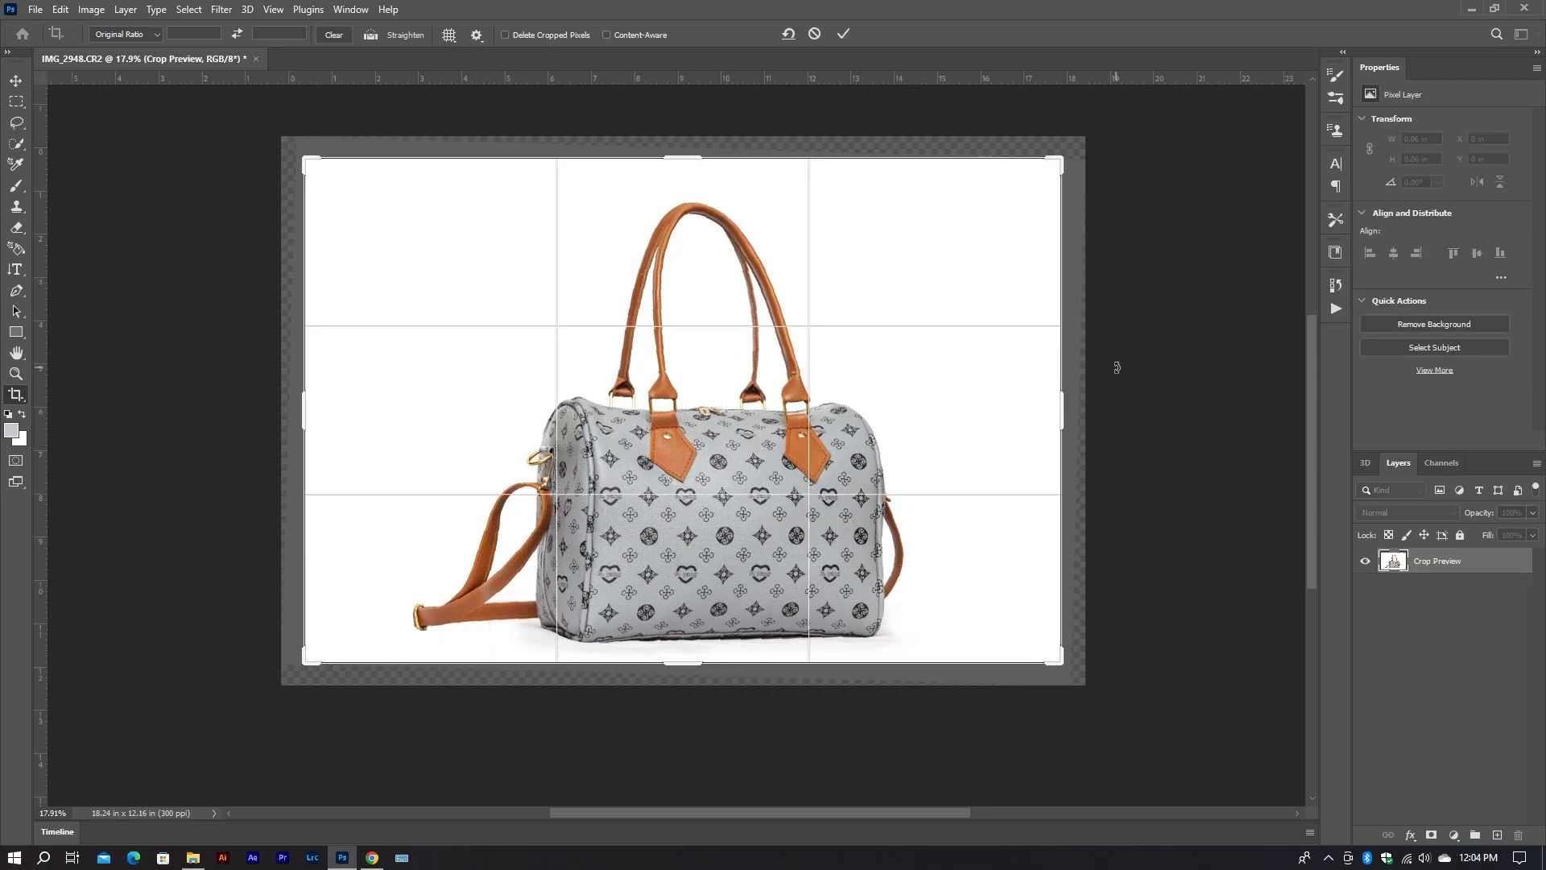
pyautogui.press('Return')
# - Clone Stamp clean leather over the white residue along the left handle tab's edges and the four-petal motif beside its tip
pyautogui.scroll(1, 789, 628)
pyautogui.moveTo(789, 629); pyautogui.dragTo(799, 632)
pyautogui.scroll(-2, 798, 623)
pyautogui.scroll(7, 738, 522)
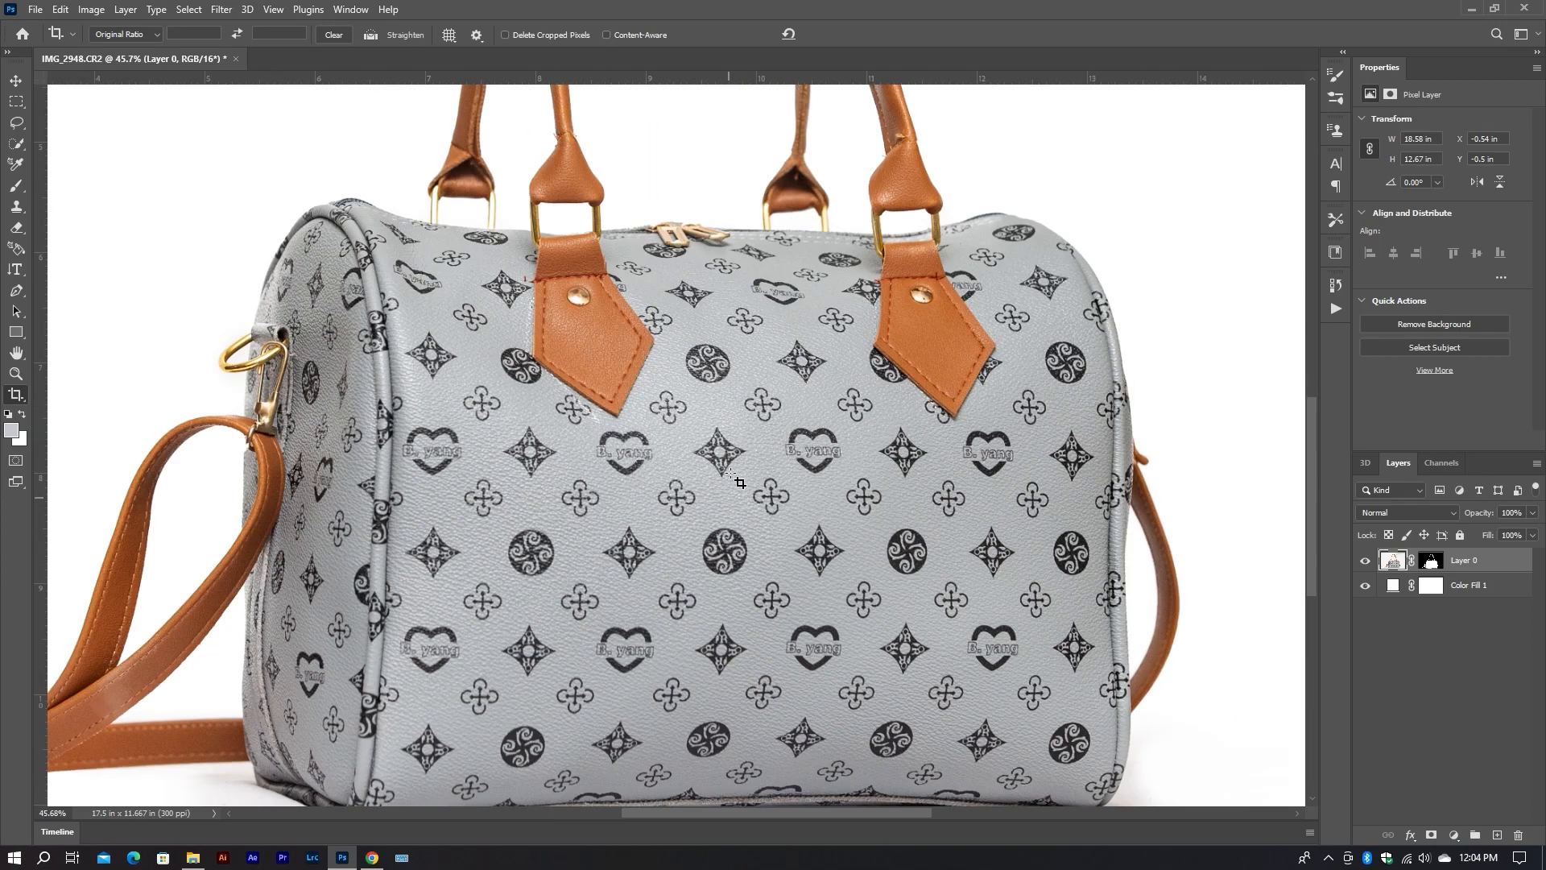
pyautogui.moveTo(745, 401); pyautogui.dragTo(748, 541)
pyautogui.scroll(7, 582, 550)
pyautogui.moveTo(582, 548); pyautogui.dragTo(637, 598)
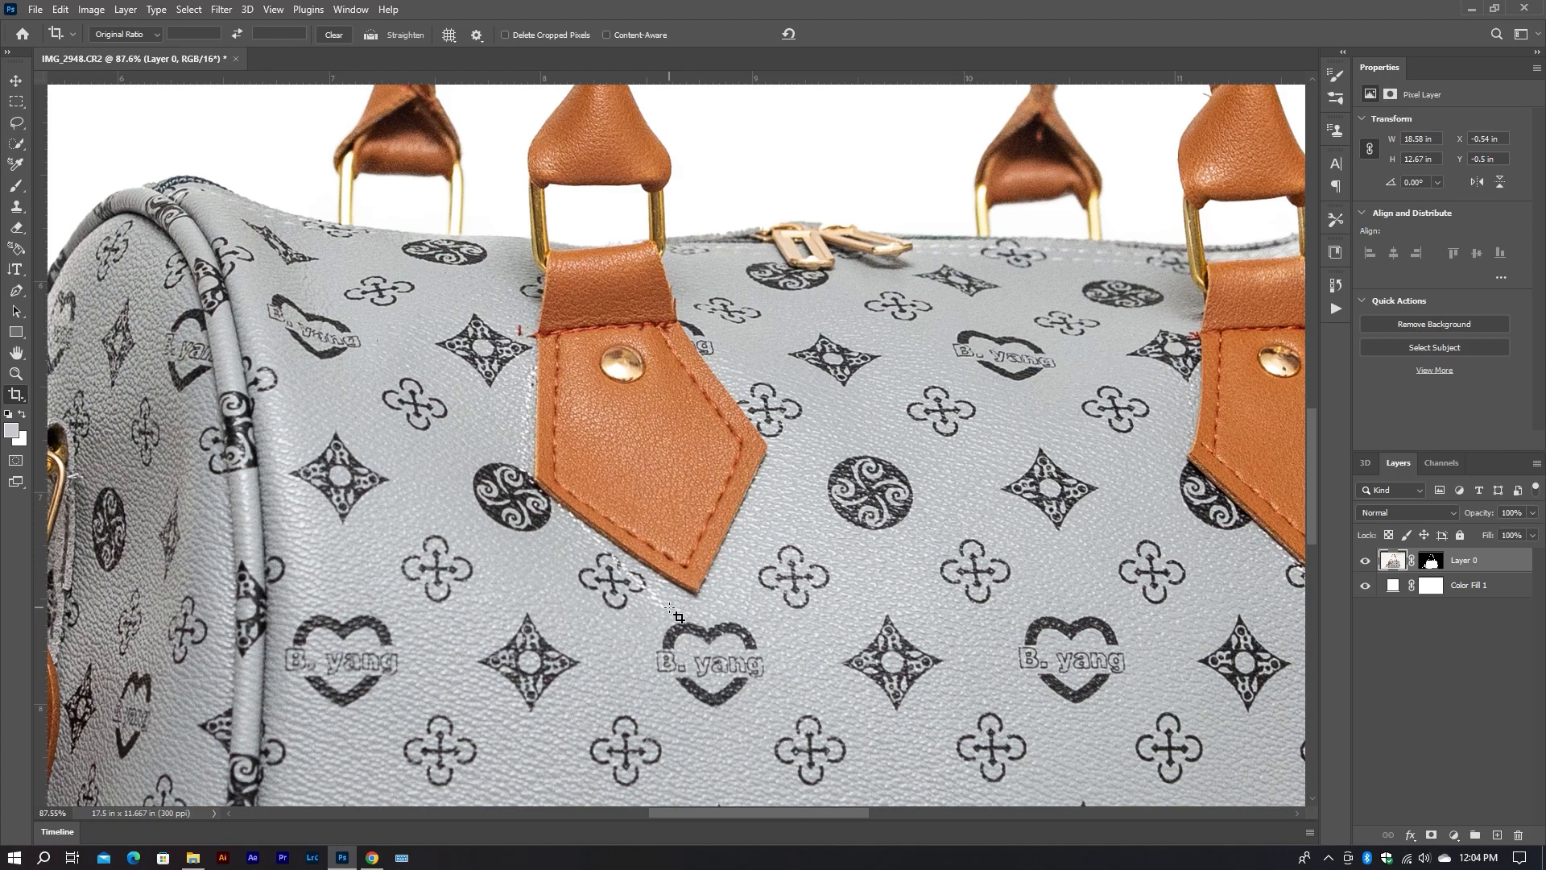
pyautogui.moveTo(811, 545); pyautogui.dragTo(768, 535)
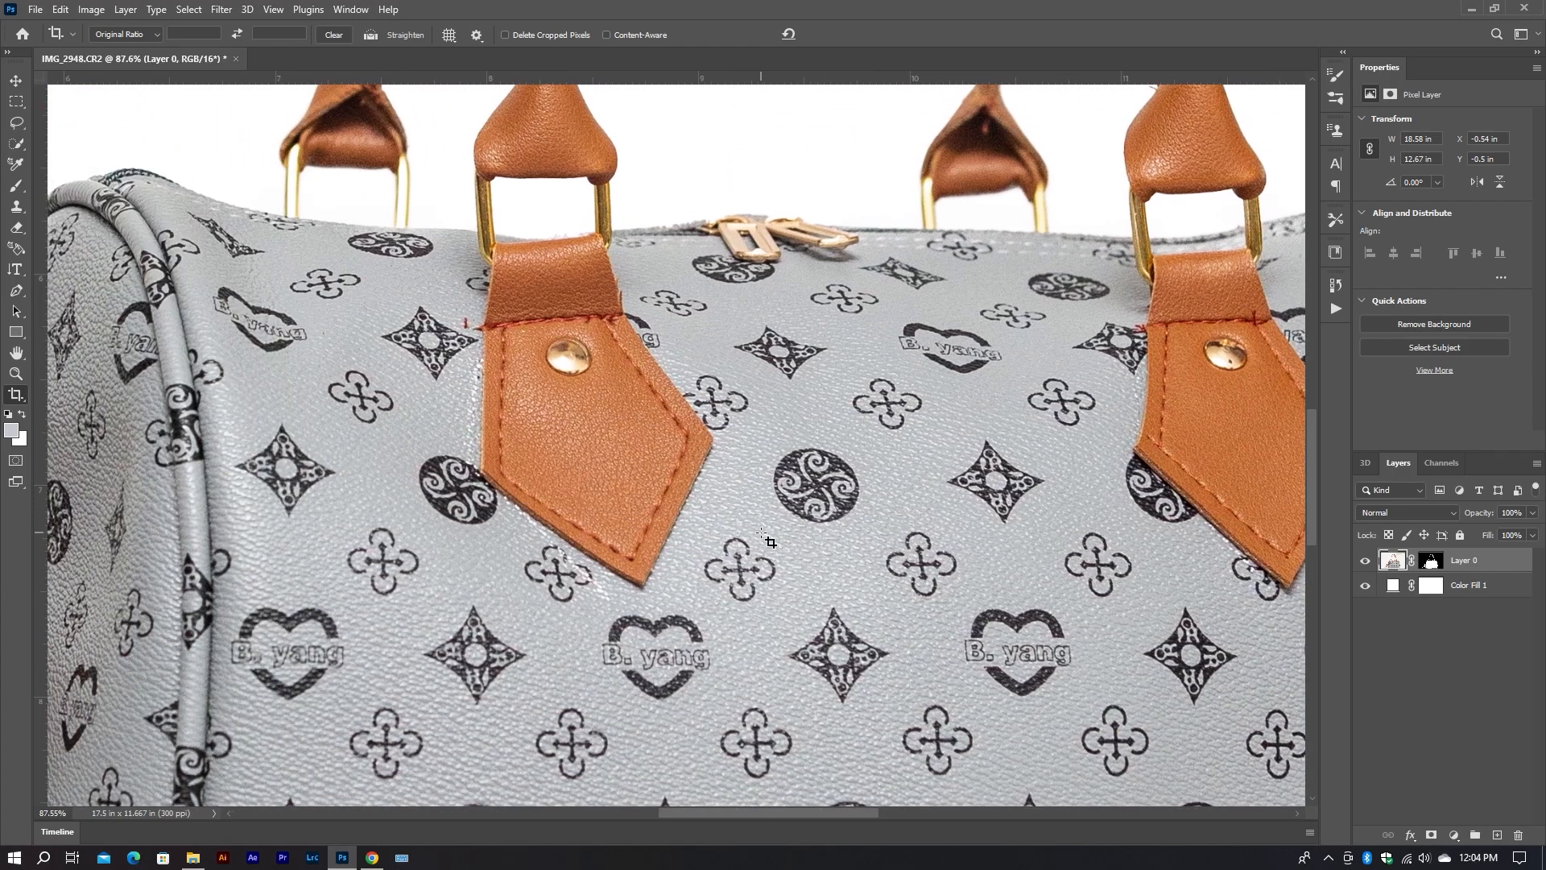
pyautogui.scroll(5, 604, 589)
pyautogui.moveTo(618, 581); pyautogui.dragTo(633, 567)
pyautogui.press('s')
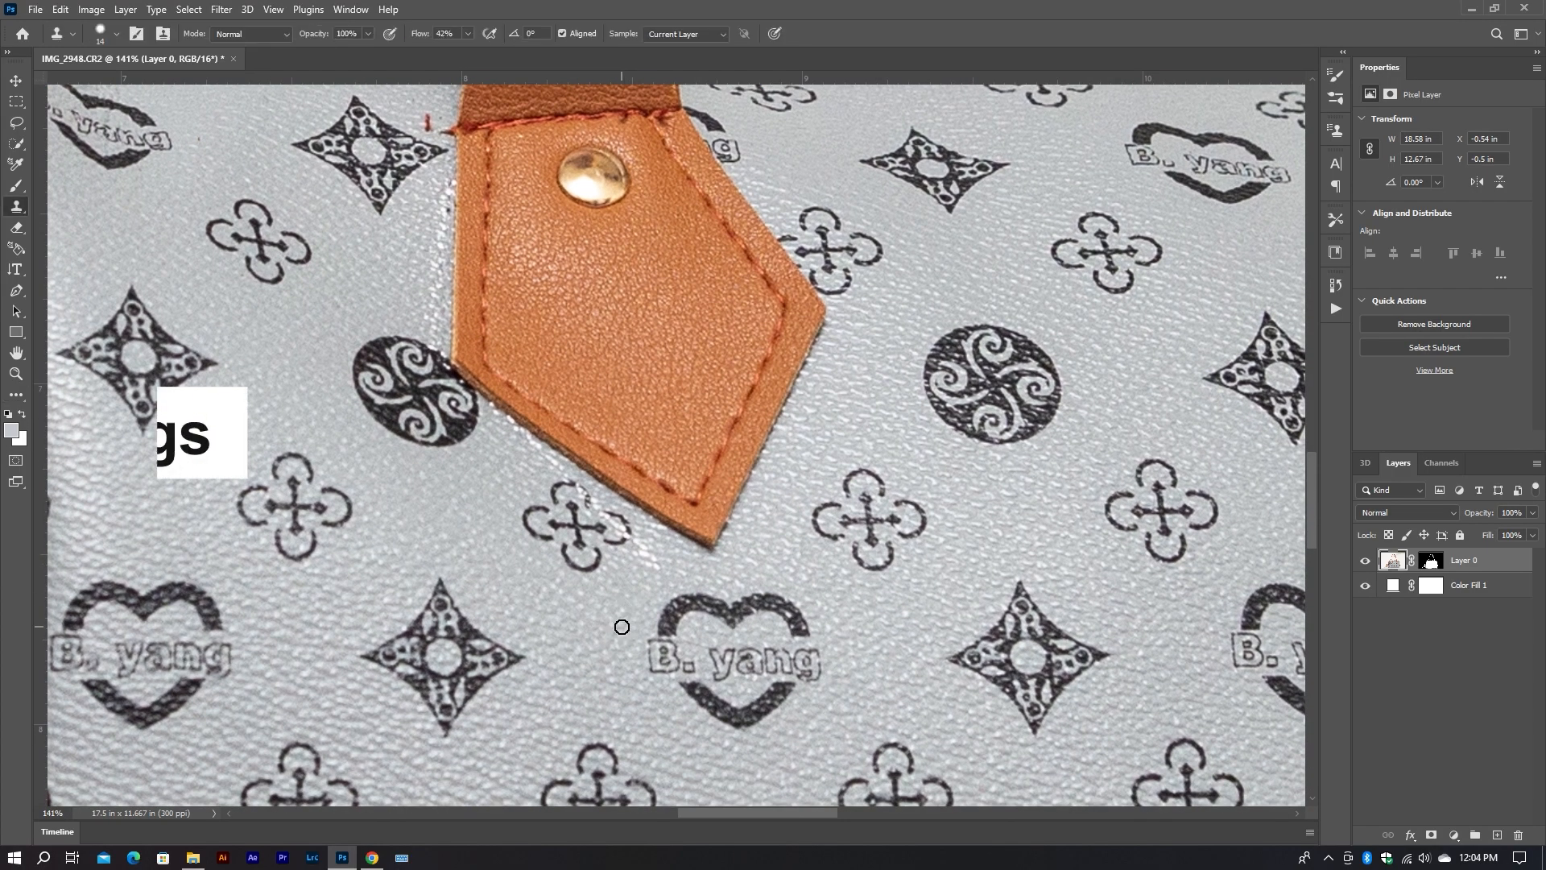
pyautogui.scroll(2, 622, 619)
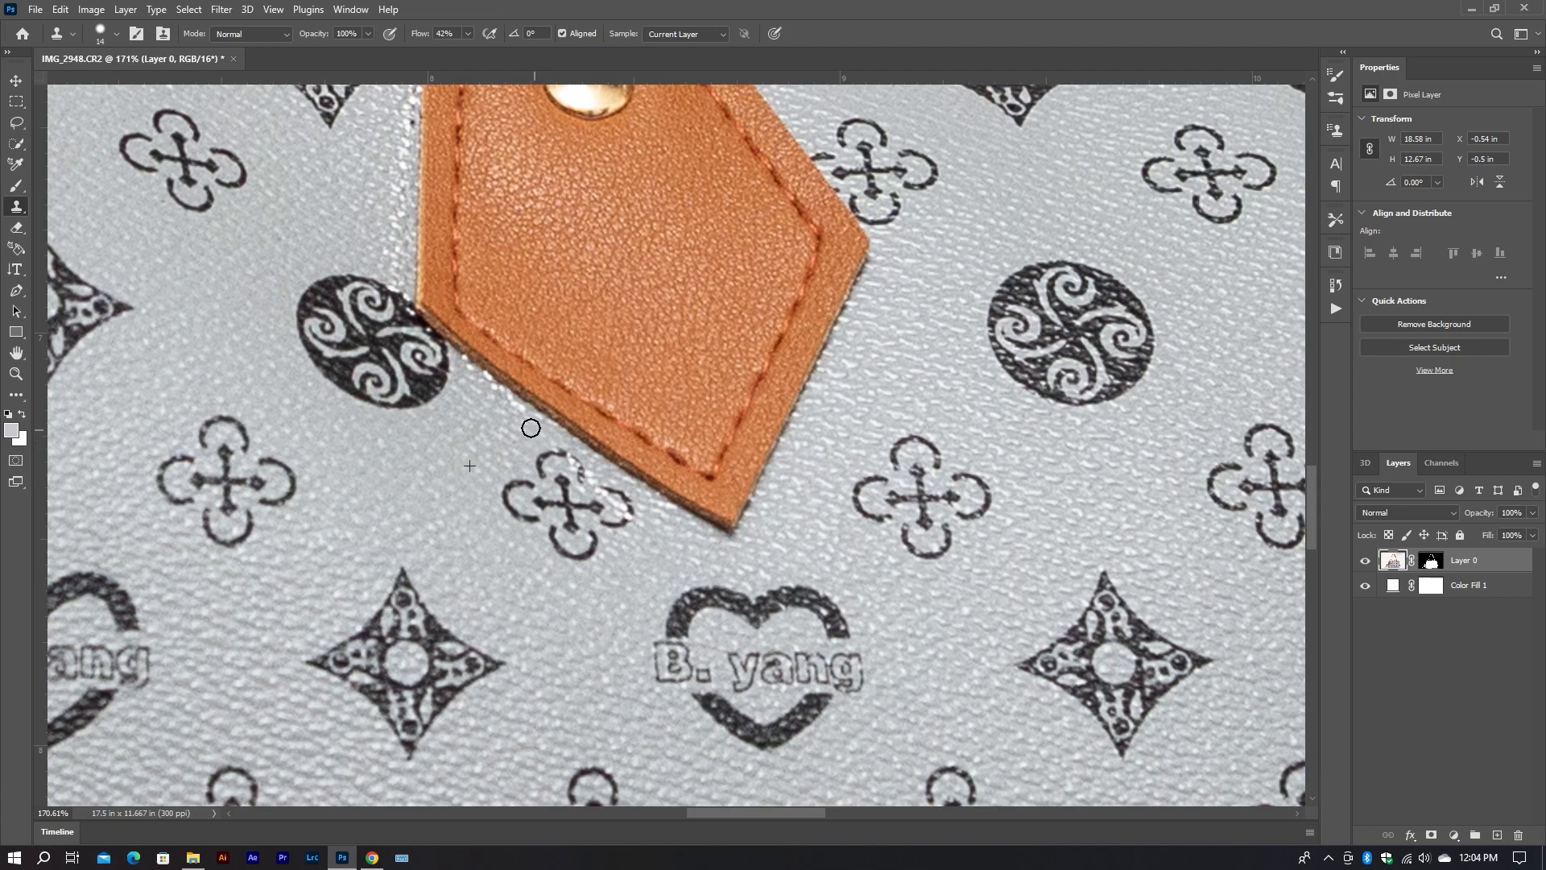
pyautogui.moveTo(497, 425); pyautogui.dragTo(608, 578)
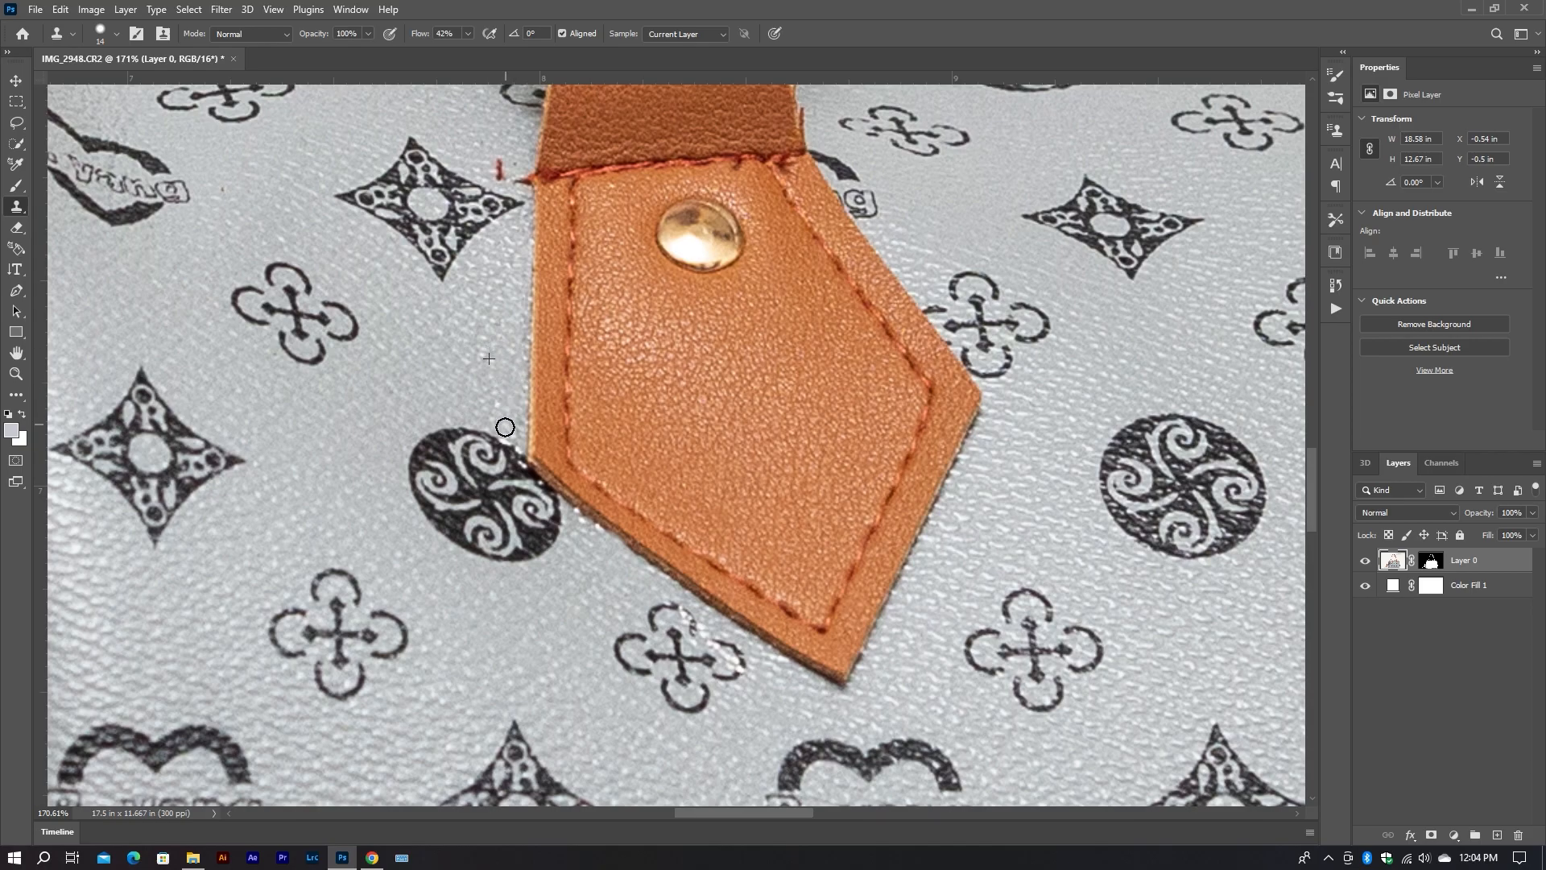
pyautogui.scroll(-3, 513, 408)
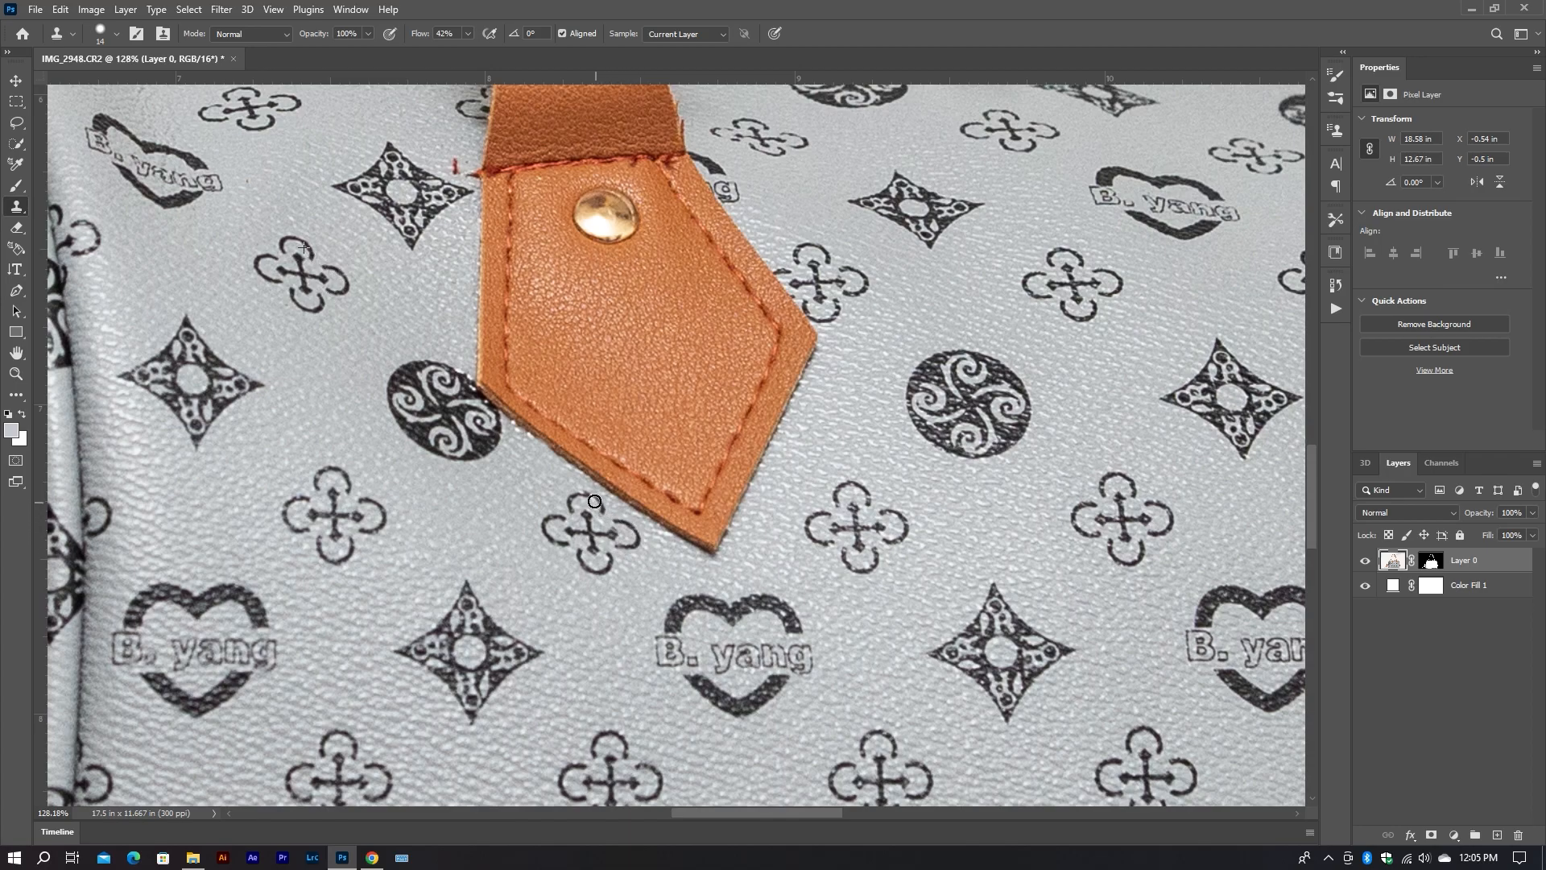
# - Apply the layer mask permanently to the bag layer
pyautogui.scroll(-5, 577, 516)
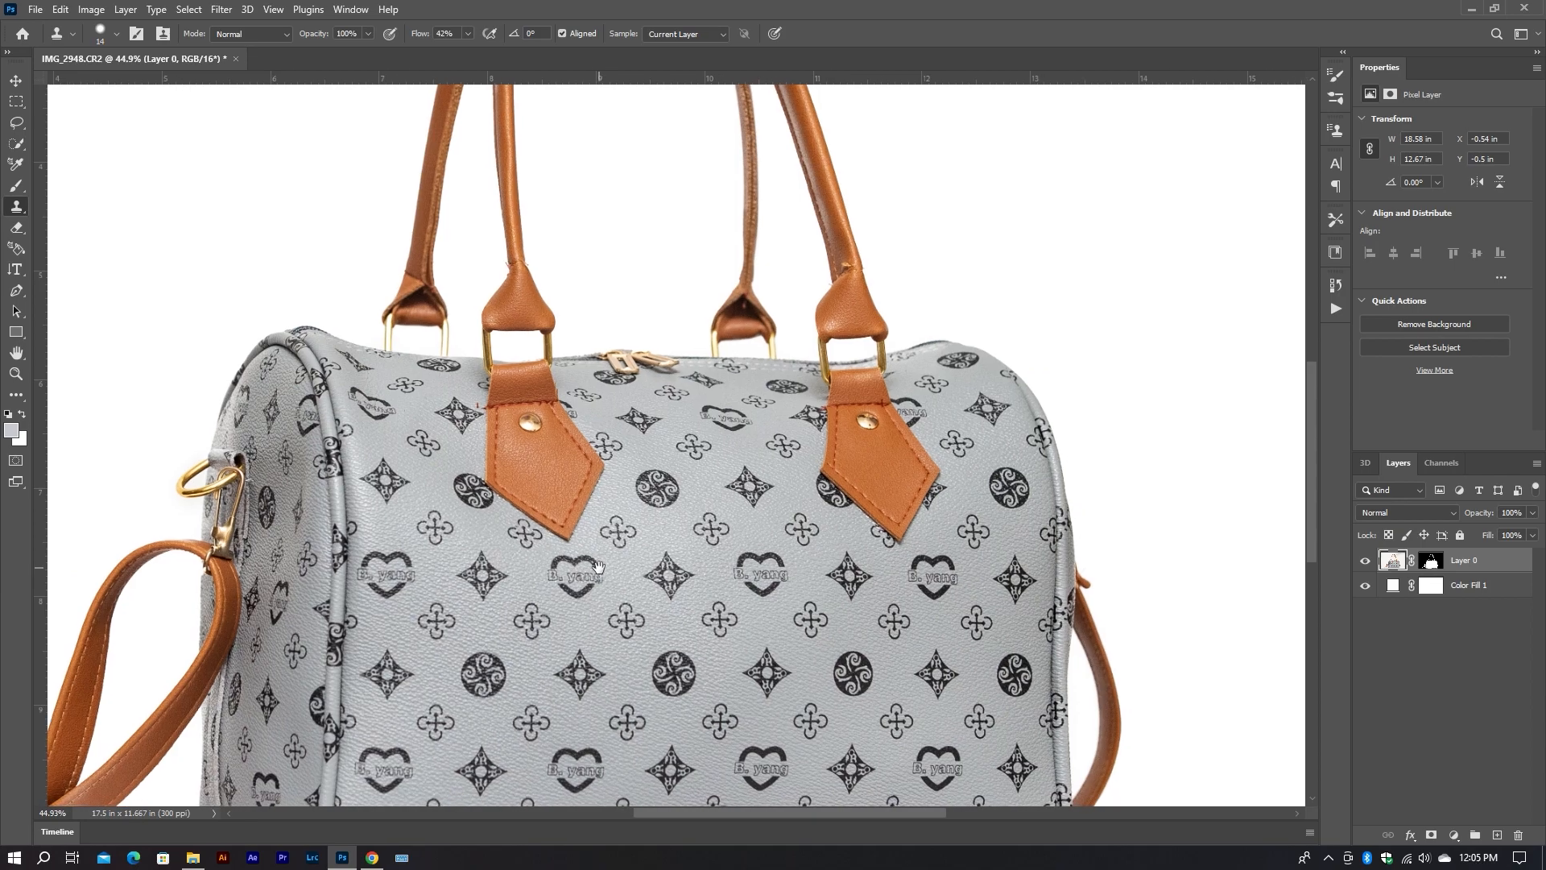
pyautogui.moveTo(597, 566); pyautogui.dragTo(568, 538)
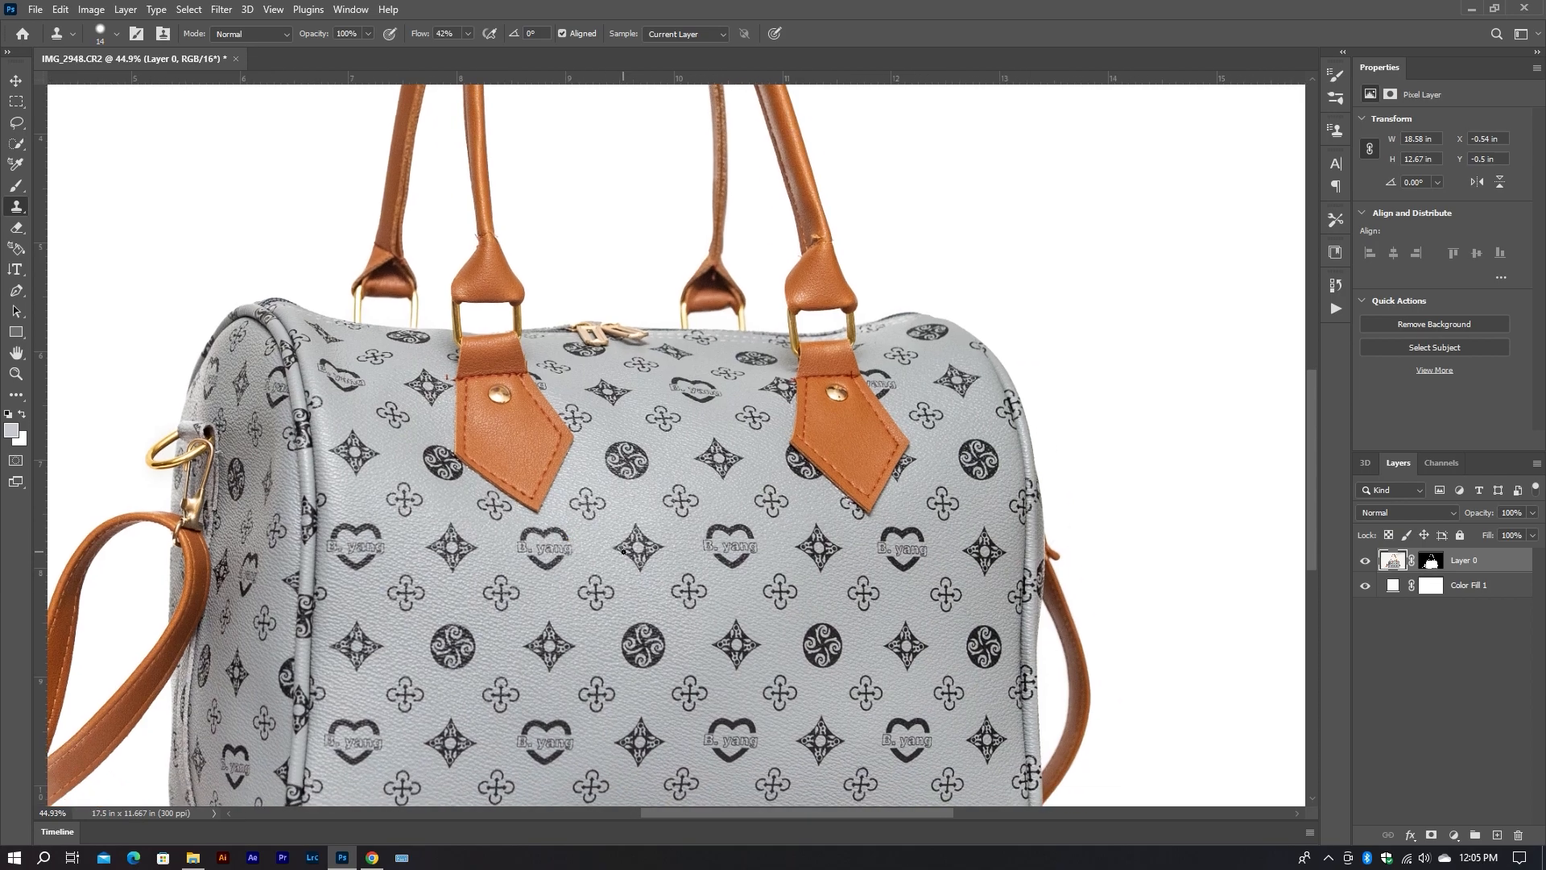
pyautogui.scroll(-4, 624, 552)
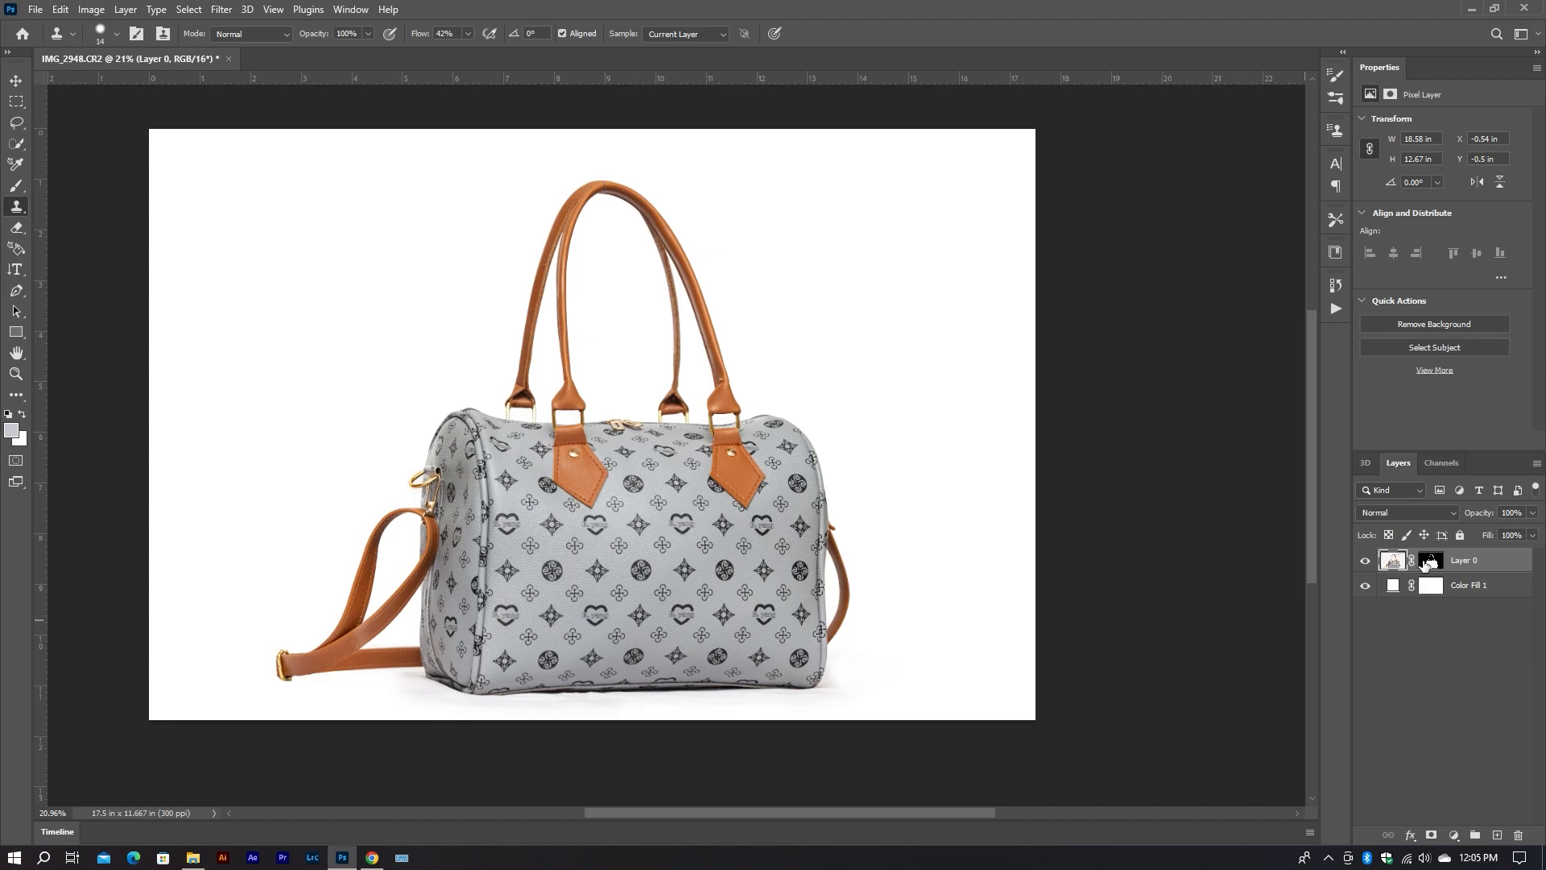
pyautogui.rightClick(1425, 562)
pyautogui.click(1430, 604)
# - Open the bag layer in Liquify and push the top of the handles down with the Forward Warp tool at brush size 1706
pyautogui.moveTo(687, 413); pyautogui.dragTo(746, 424)
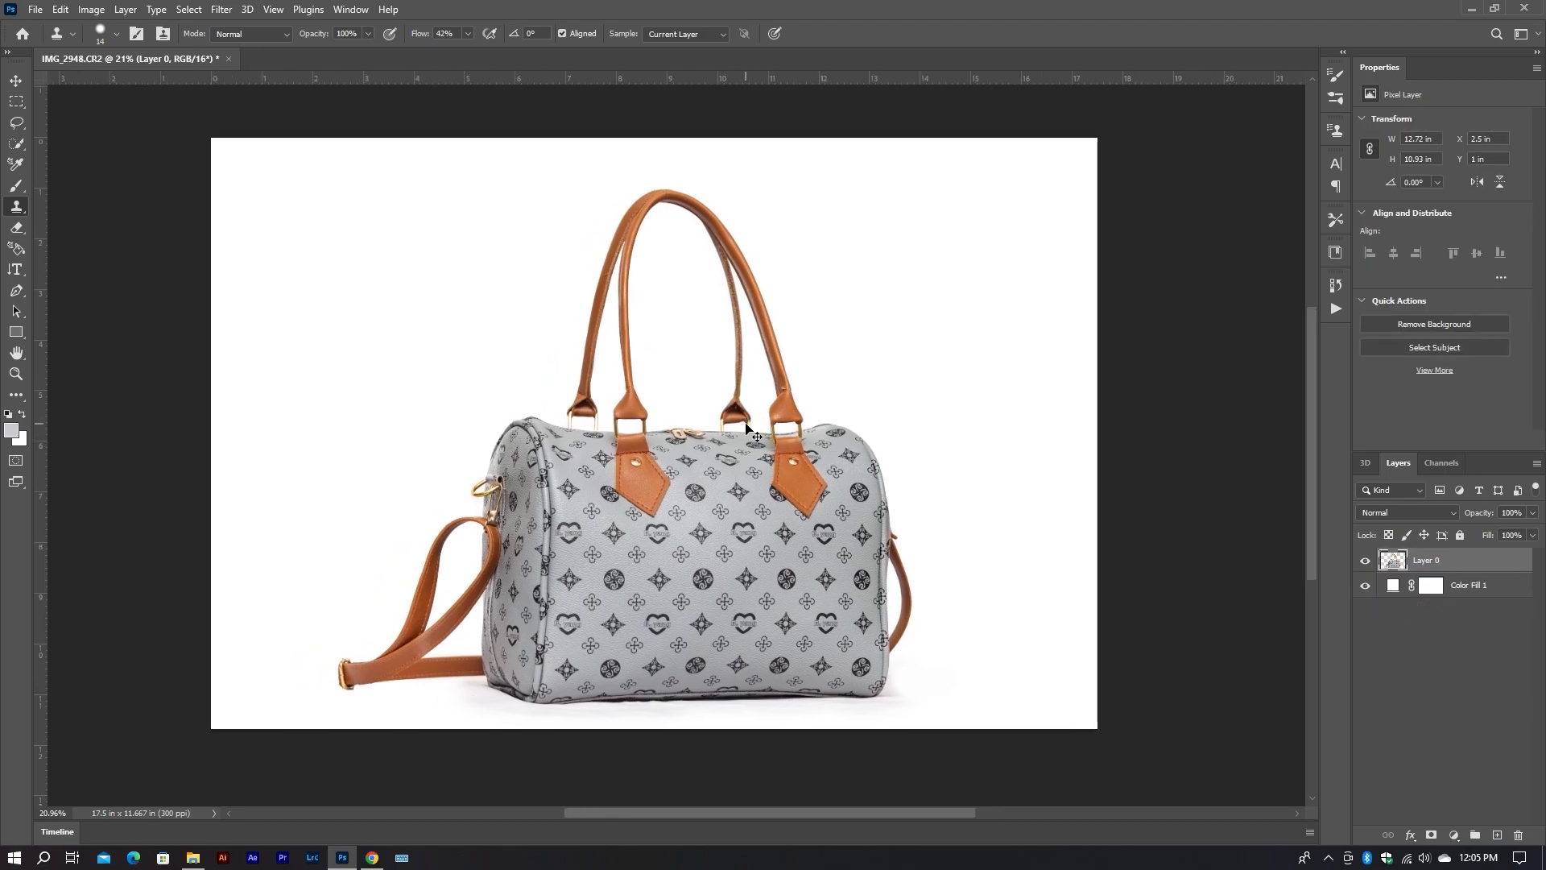
pyautogui.hotkey('ctrl', 'shift', 'x')
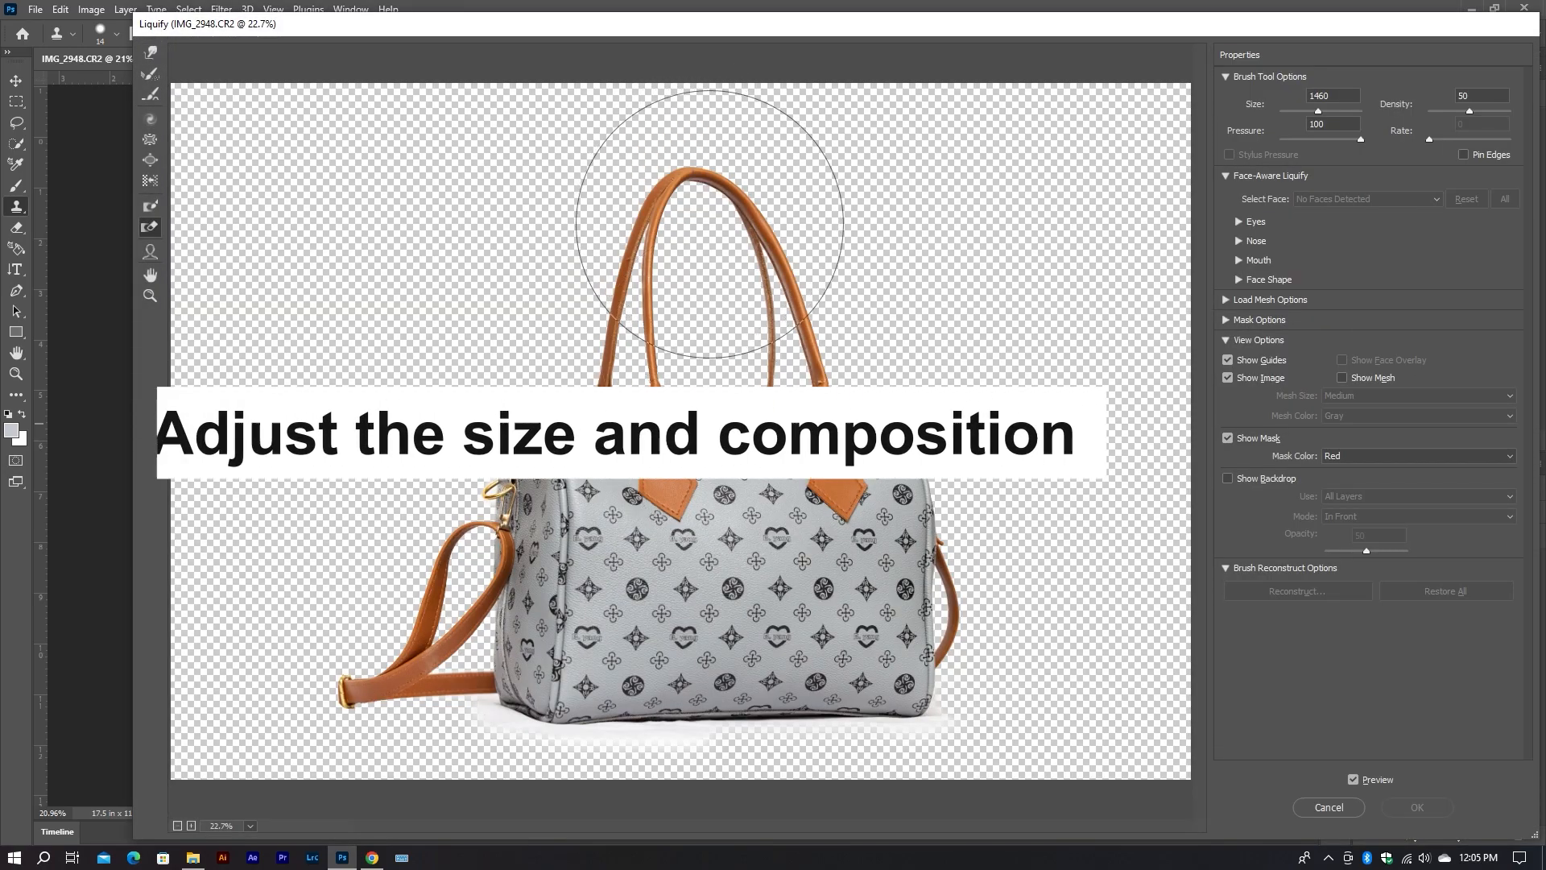
pyautogui.press('w')
pyautogui.moveTo(703, 206)
pyautogui.keyDown('alt'); pyautogui.mouseDown()
pyautogui.moveTo(785, 206)
pyautogui.moveTo(698, 192)
pyautogui.moveTo(710, 208)
pyautogui.moveTo(693, 255)
pyautogui.mouseUp(); pyautogui.keyUp('alt')
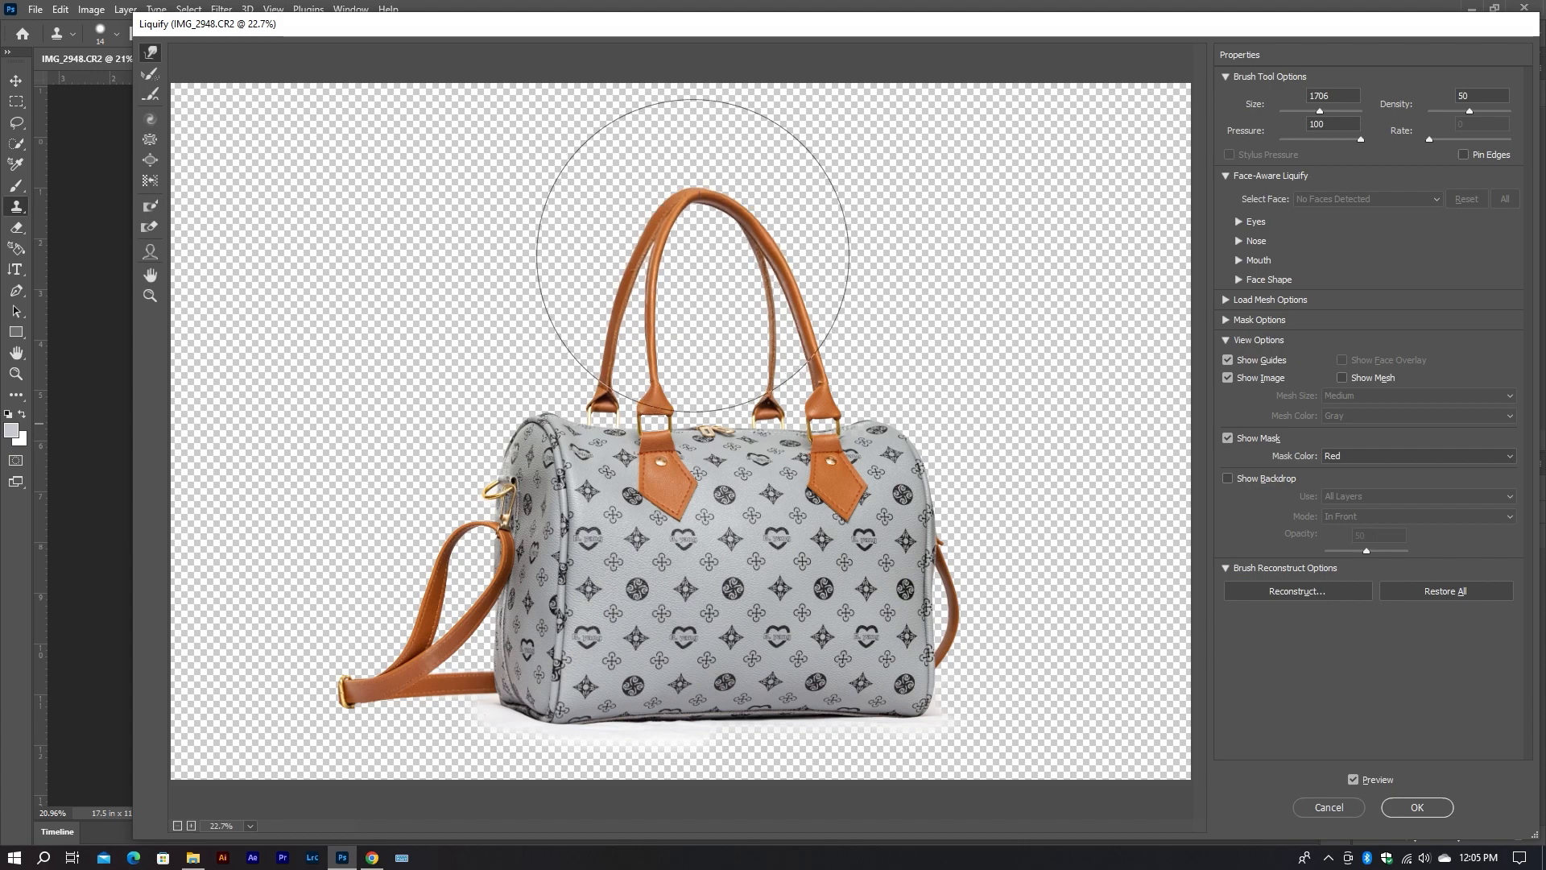
# - Straighten the bag's left front seam and smooth its top edge with Forward Warp at brush sizes 1117, 790 and 475
pyautogui.moveTo(586, 397); pyautogui.dragTo(532, 398)
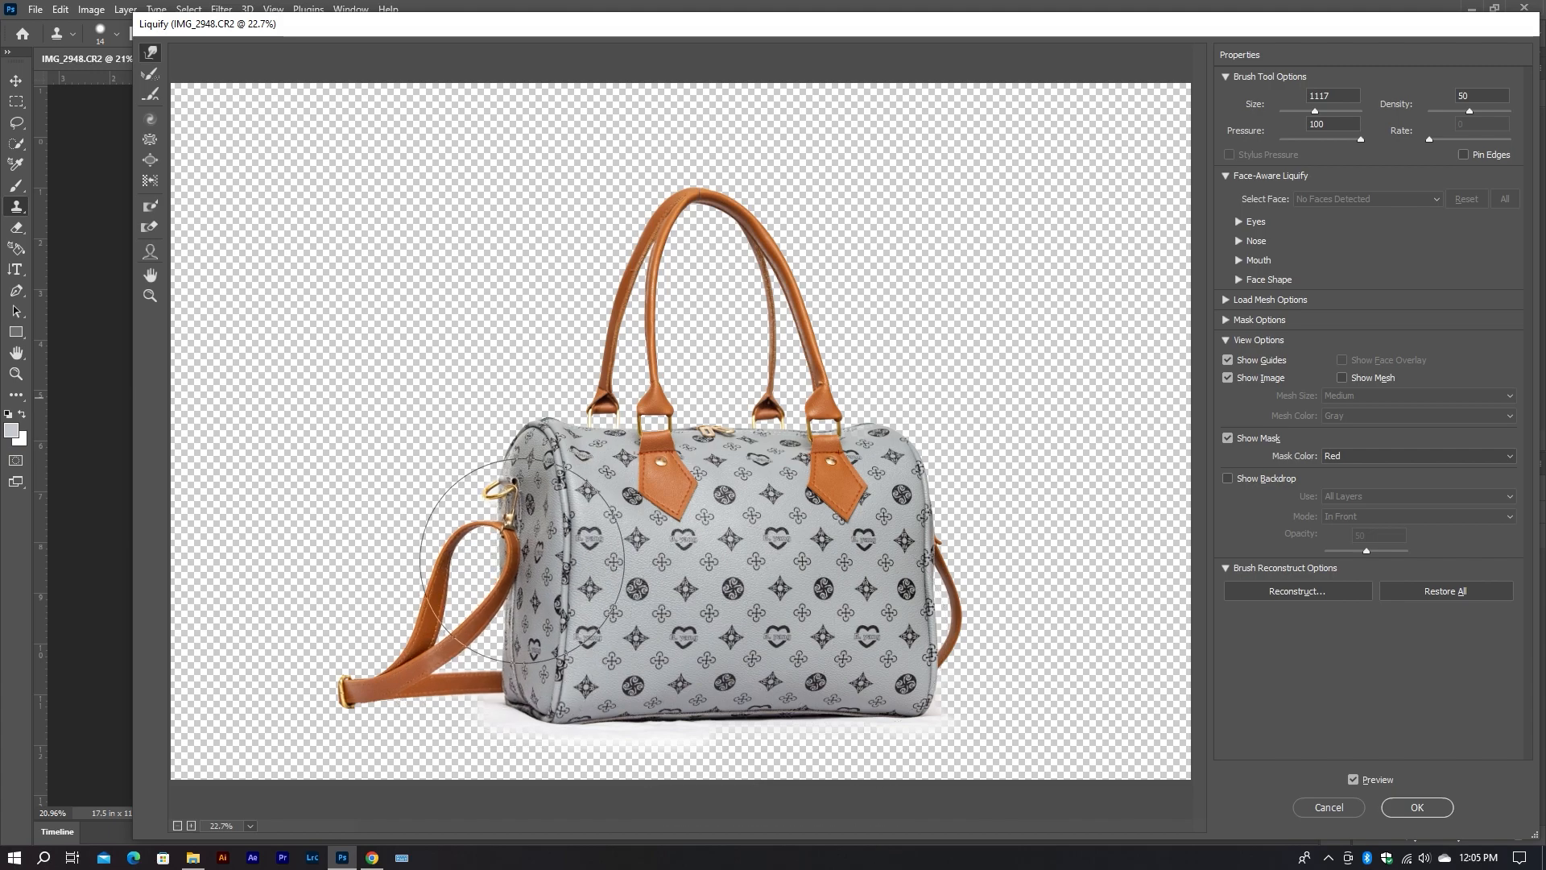
pyautogui.moveTo(614, 562); pyautogui.dragTo(595, 524)
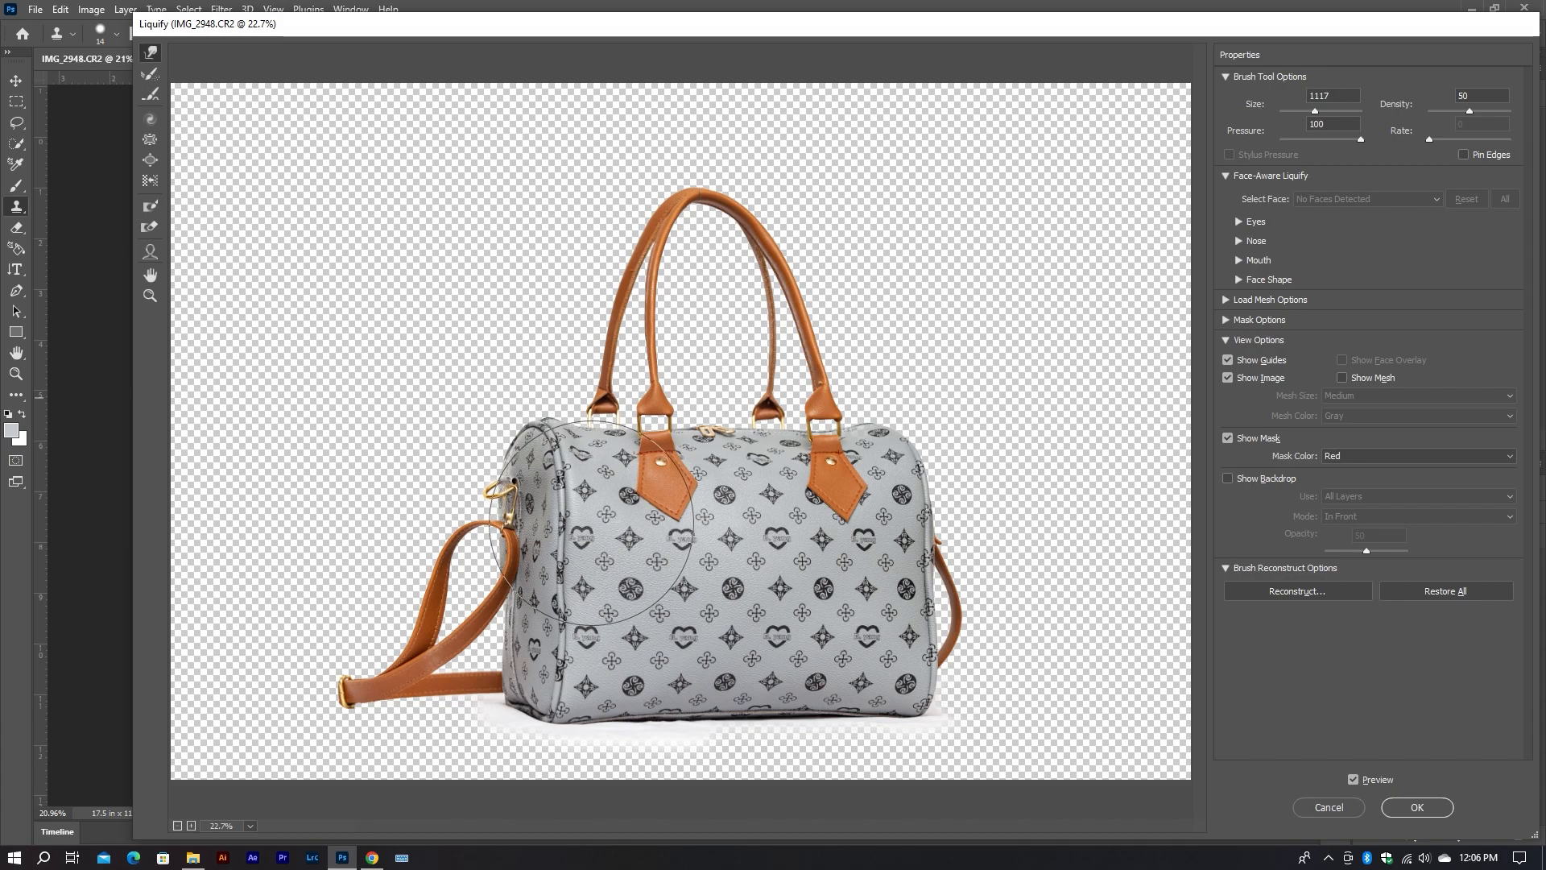
pyautogui.moveTo(599, 615)
pyautogui.mouseDown()
pyautogui.moveTo(593, 632)
pyautogui.moveTo(562, 591)
pyautogui.moveTo(533, 591)
pyautogui.mouseUp()
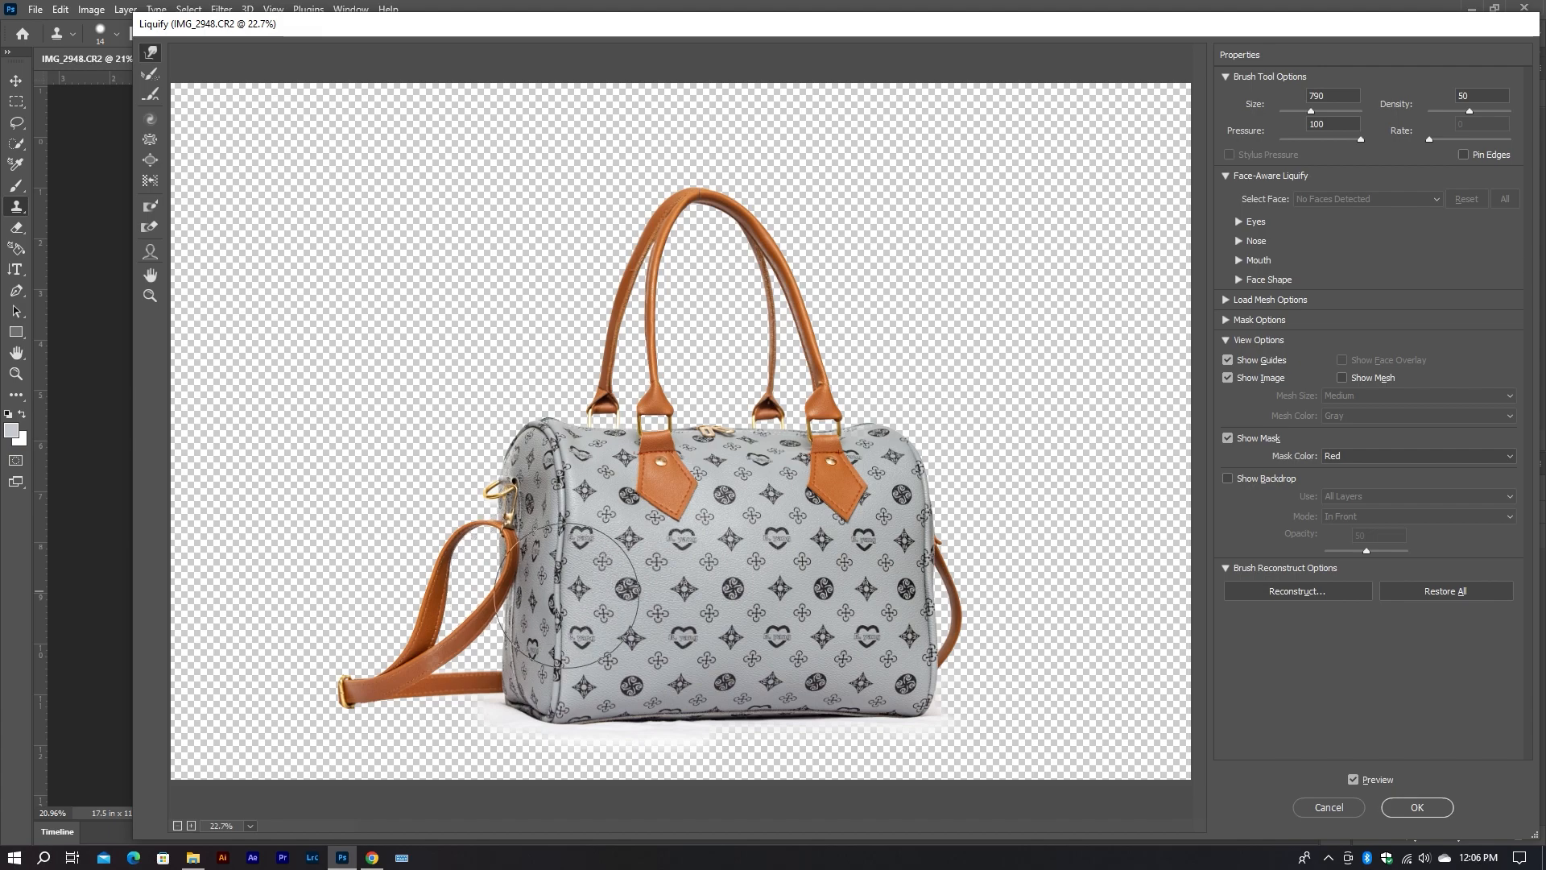
pyautogui.moveTo(552, 417); pyautogui.dragTo(552, 418)
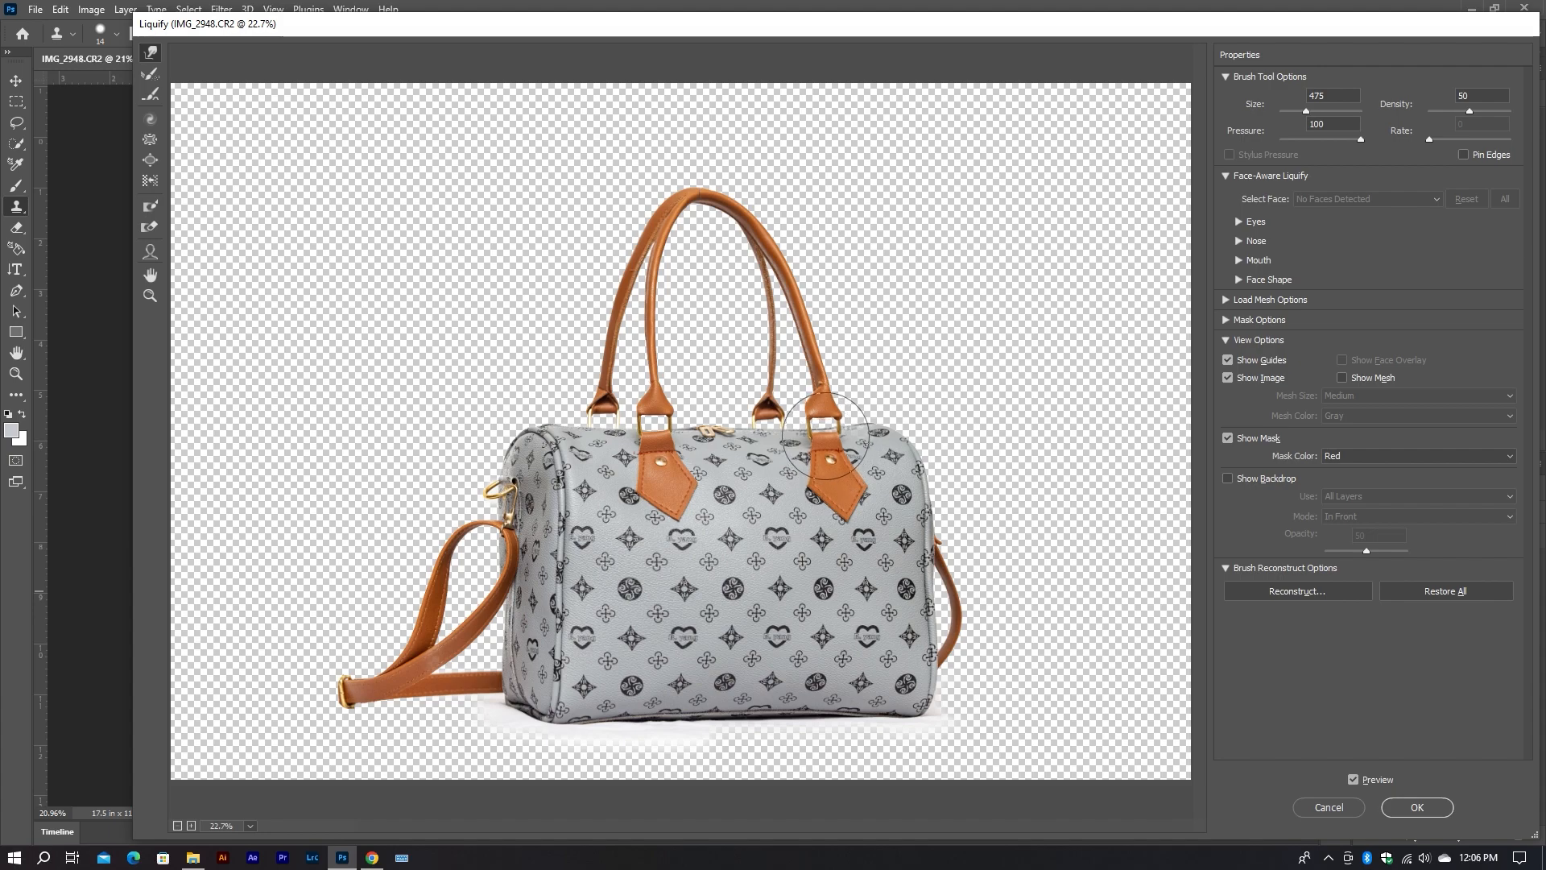
pyautogui.moveTo(826, 436); pyautogui.dragTo(826, 433)
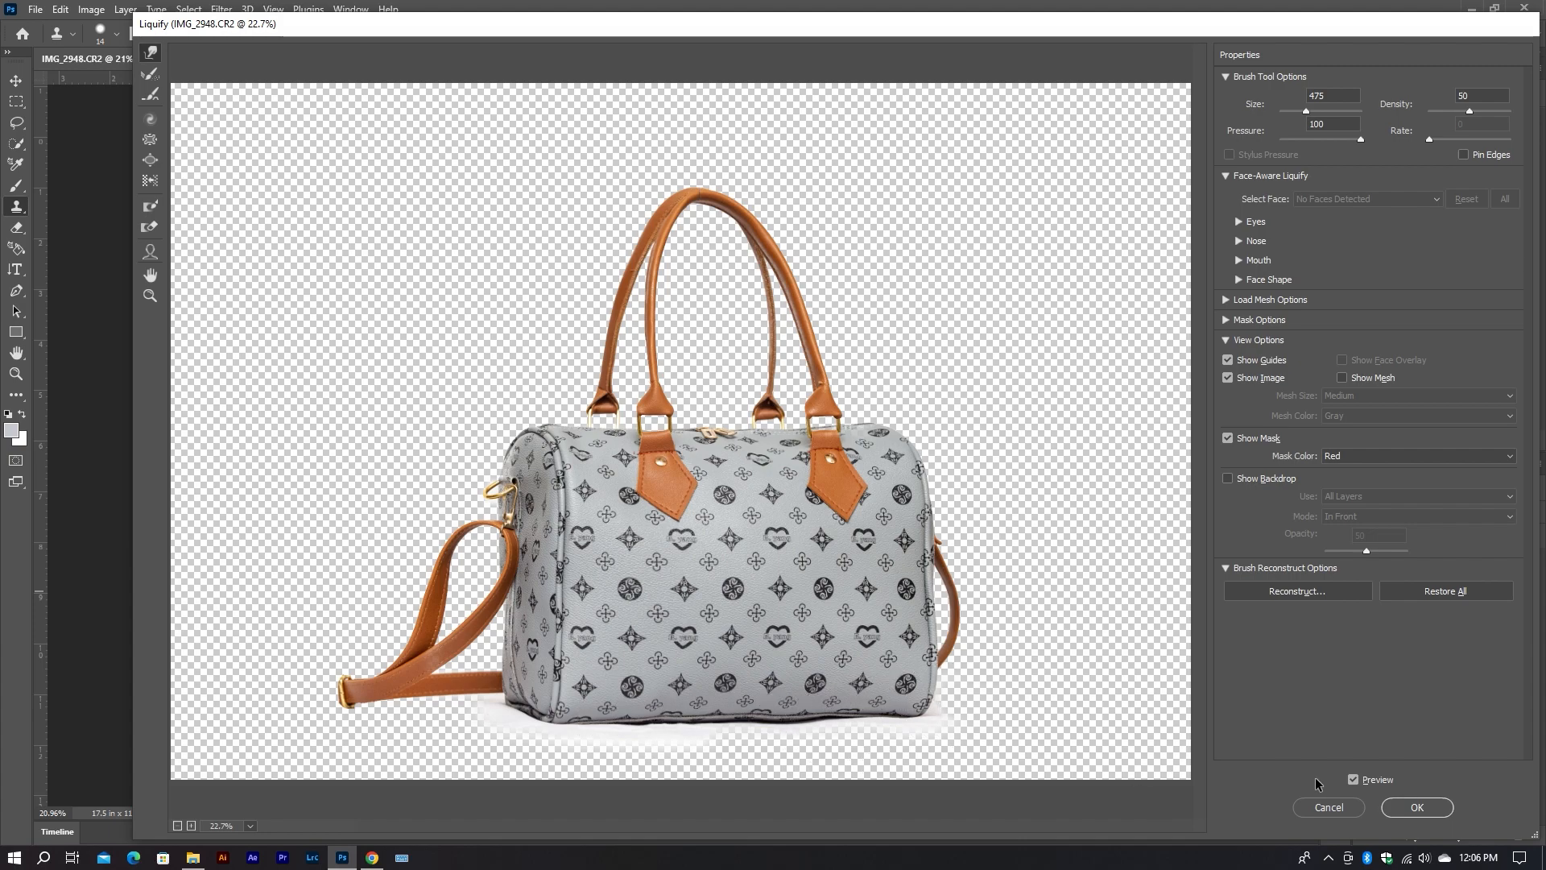
# - Compare the bag's shape before and after with the Liquify preview, and apply the warp to the layer
pyautogui.click(1353, 780)
pyautogui.click(1352, 779)
pyautogui.click(1353, 780)
pyautogui.click(1352, 779)
pyautogui.click(1352, 780)
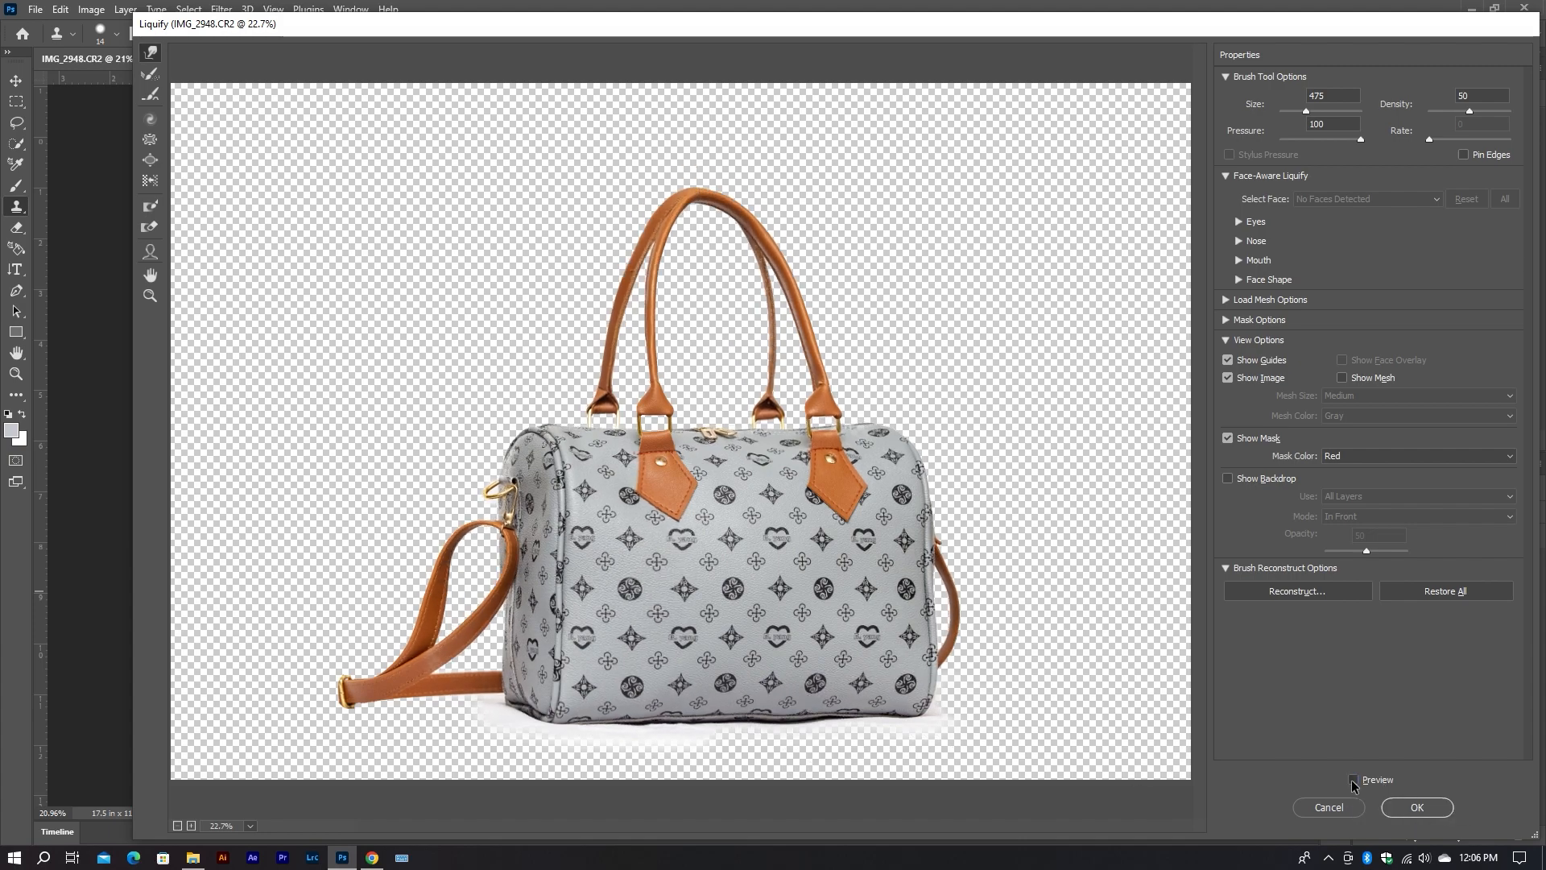
pyautogui.click(1432, 806)
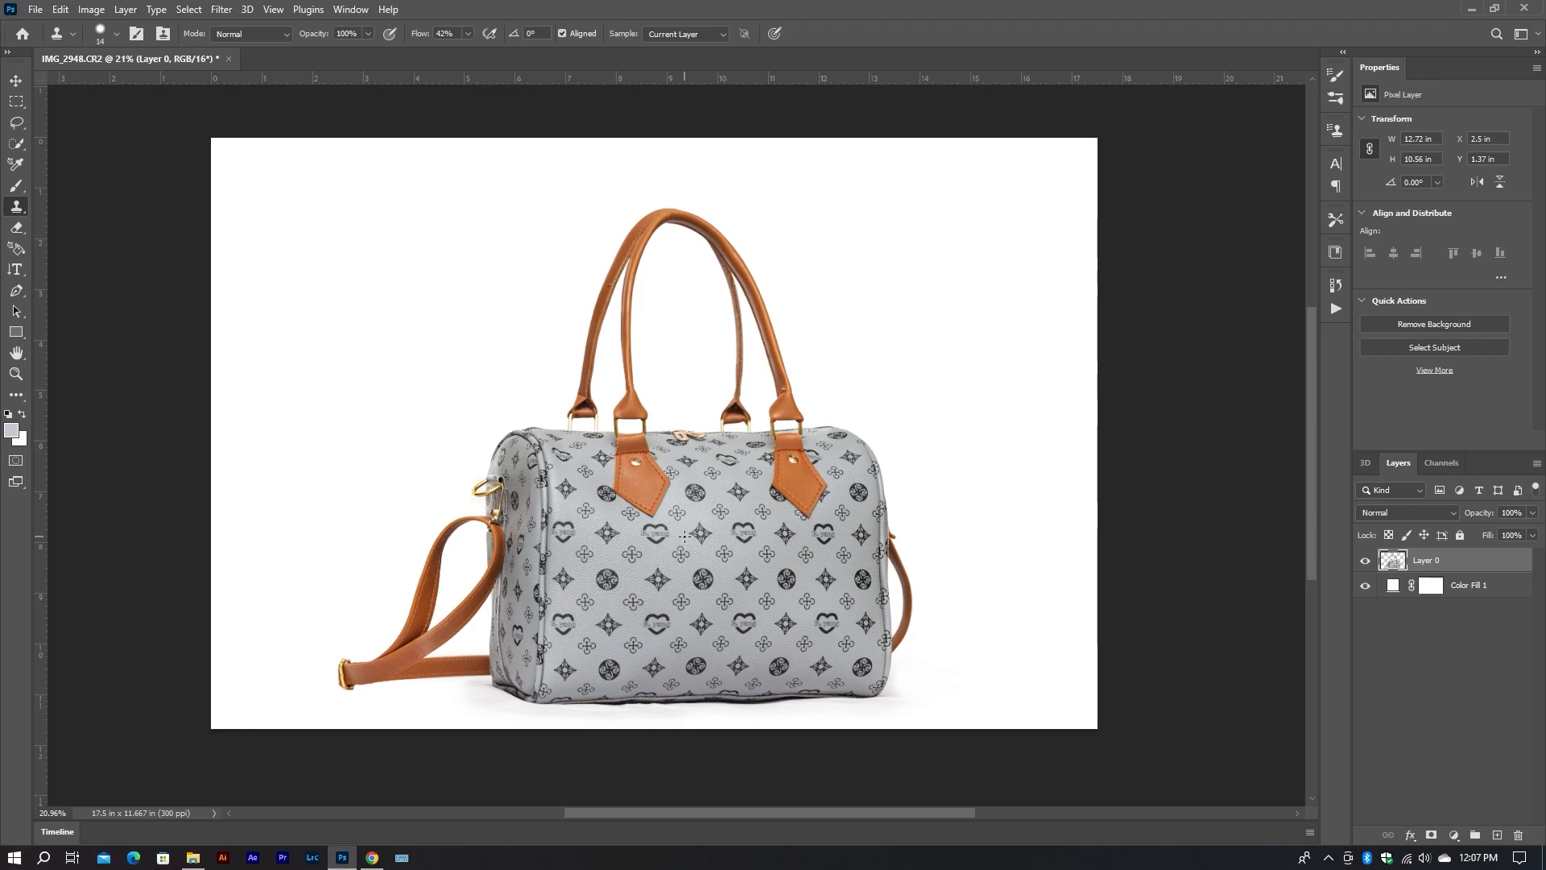
# - Enlarge the crop frame beyond the image and set its ratio to 1 : 1 (Square)
pyautogui.press('c')
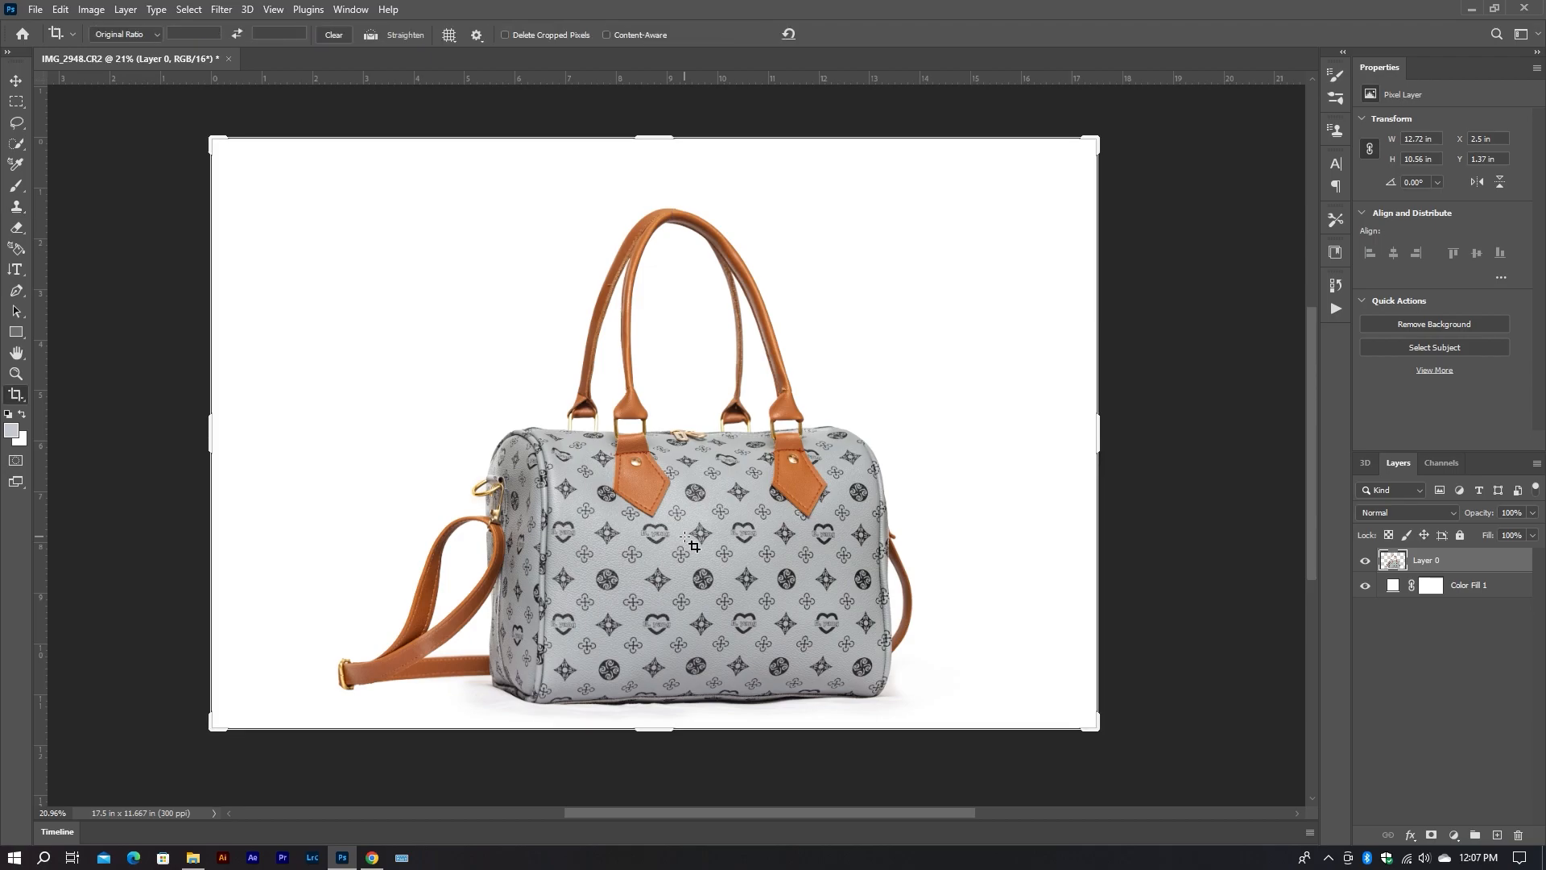
pyautogui.click(685, 536)
pyautogui.scroll(-3, 684, 537)
pyautogui.moveTo(684, 536); pyautogui.dragTo(687, 443)
pyautogui.moveTo(668, 551); pyautogui.dragTo(670, 603)
pyautogui.click(149, 36)
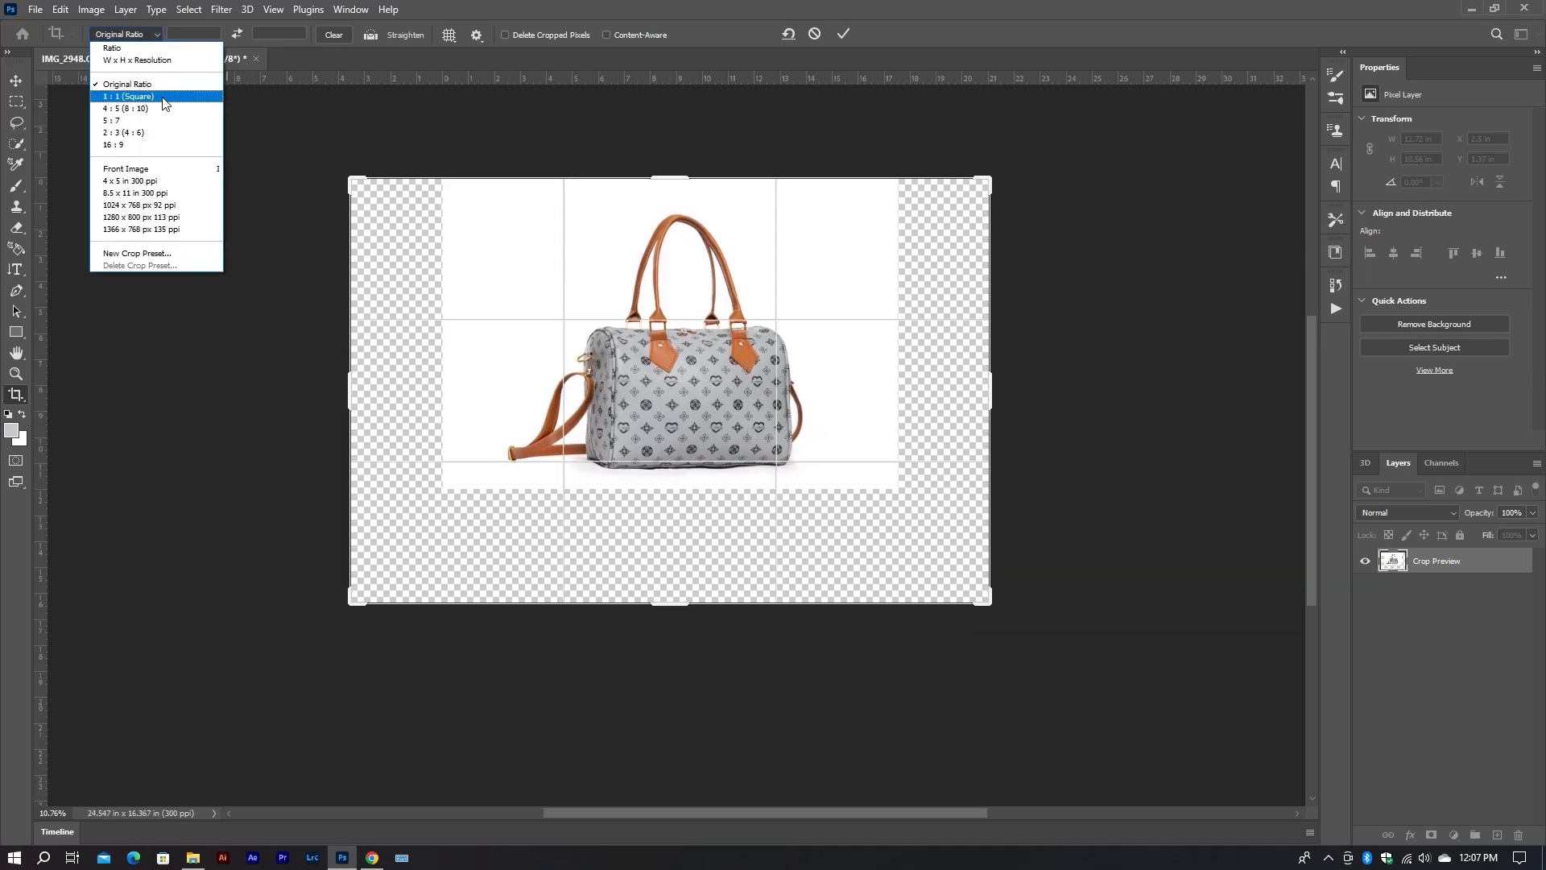
pyautogui.click(139, 96)
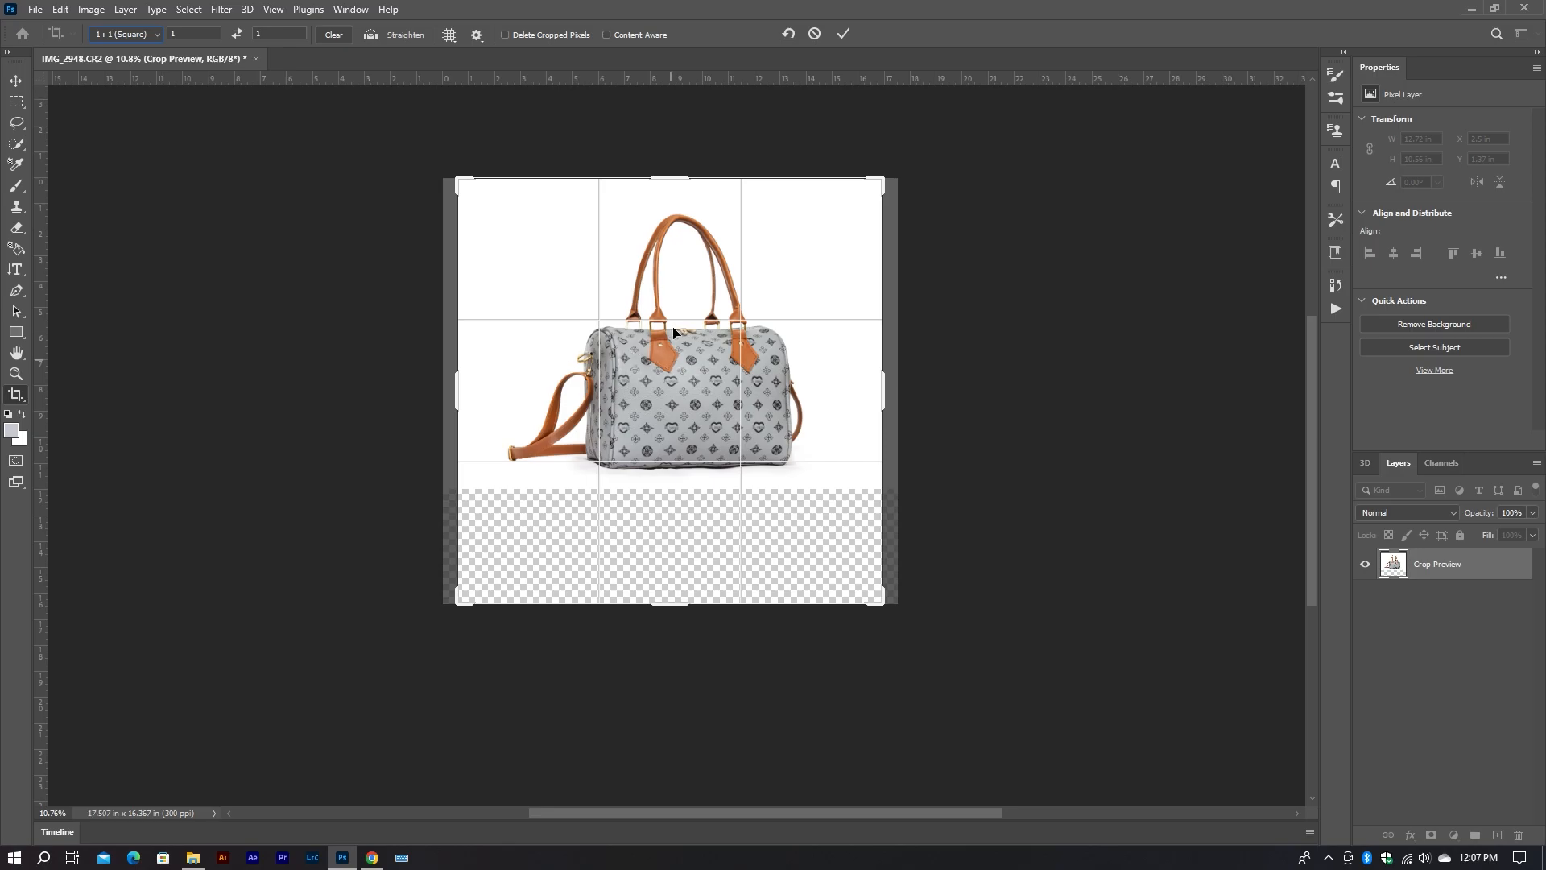
# - Position the bag near the middle of the square frame and apply the crop at about 16.37 × 16.37 in
pyautogui.moveTo(672, 278); pyautogui.dragTo(670, 389)
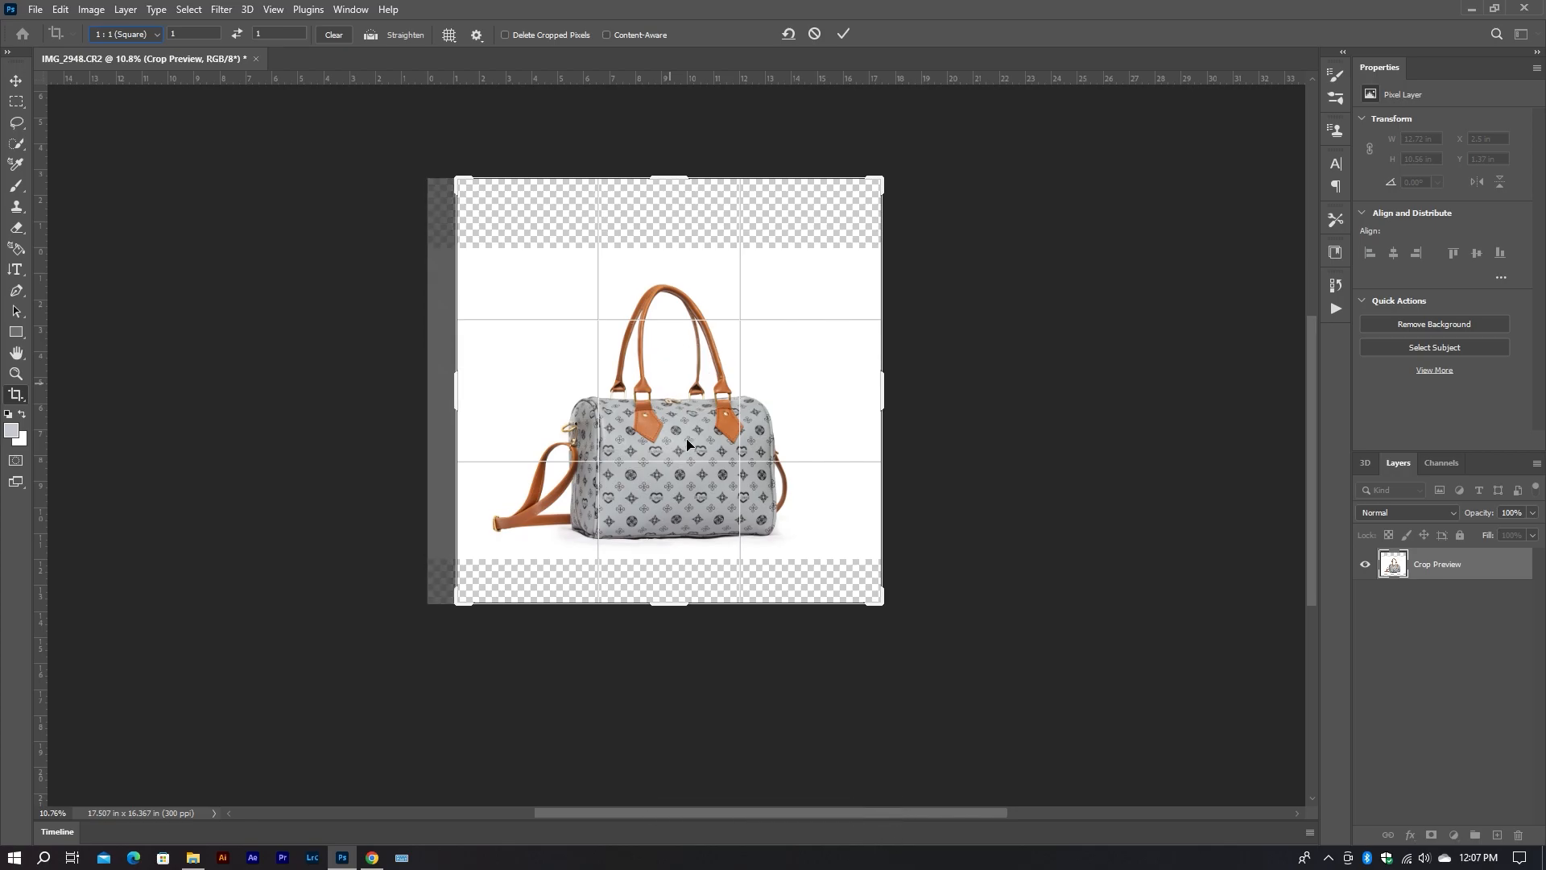
pyautogui.press('Down')
pyautogui.press('Up')
pyautogui.moveTo(687, 444); pyautogui.dragTo(686, 438)
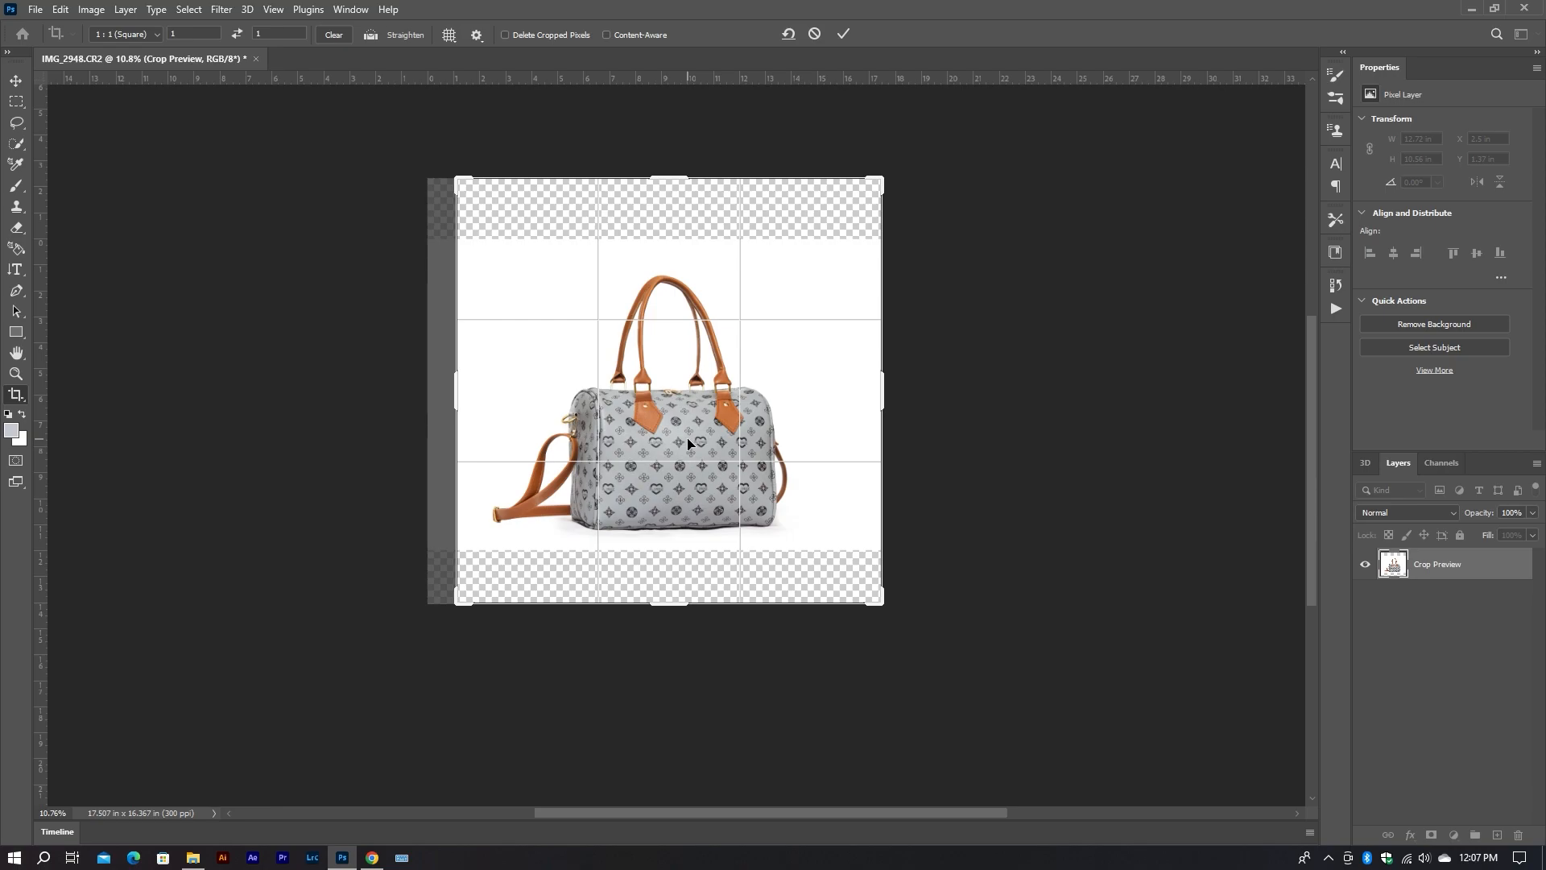
pyautogui.click(851, 36)
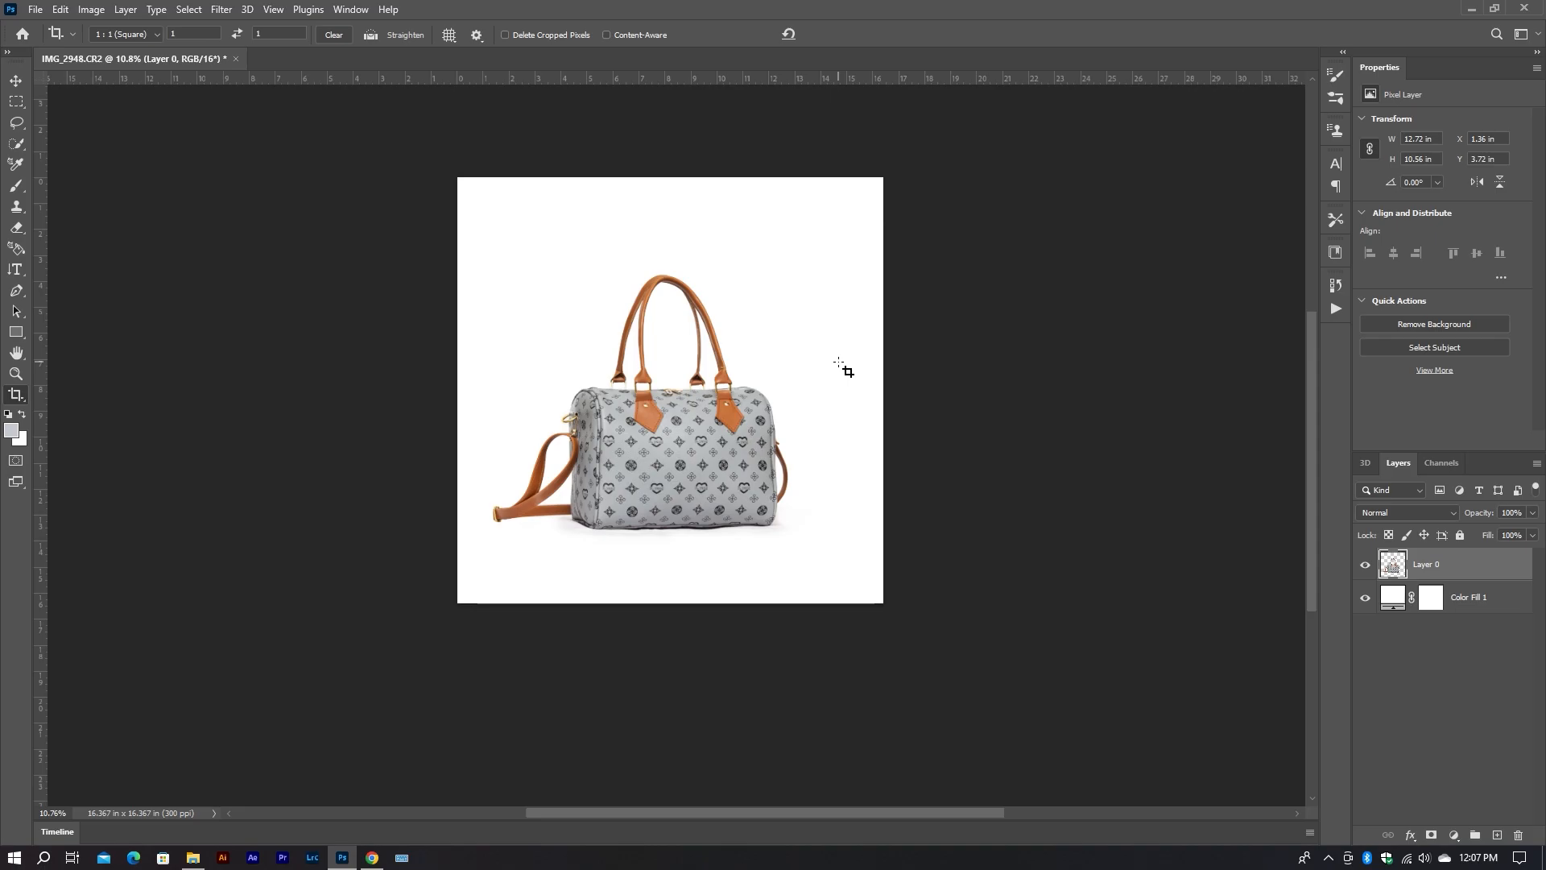
# - Clone Stamp clean leather over the thin dark line across the top of the front handle
pyautogui.scroll(5, 669, 544)
pyautogui.scroll(5, 688, 537)
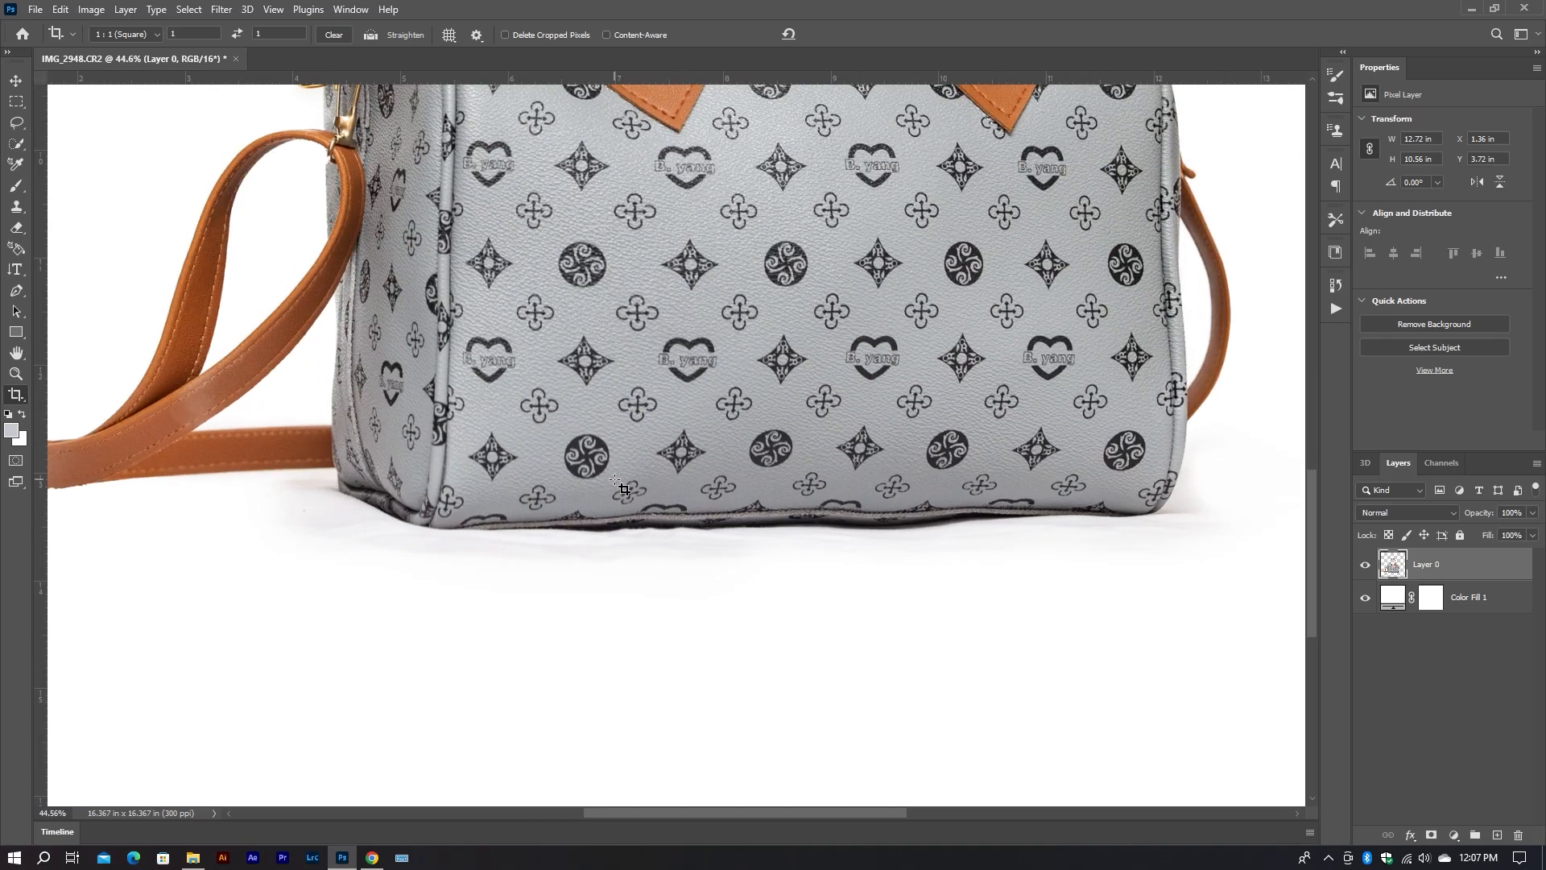
pyautogui.moveTo(688, 173); pyautogui.dragTo(691, 603)
pyautogui.moveTo(931, 568); pyautogui.dragTo(629, 504)
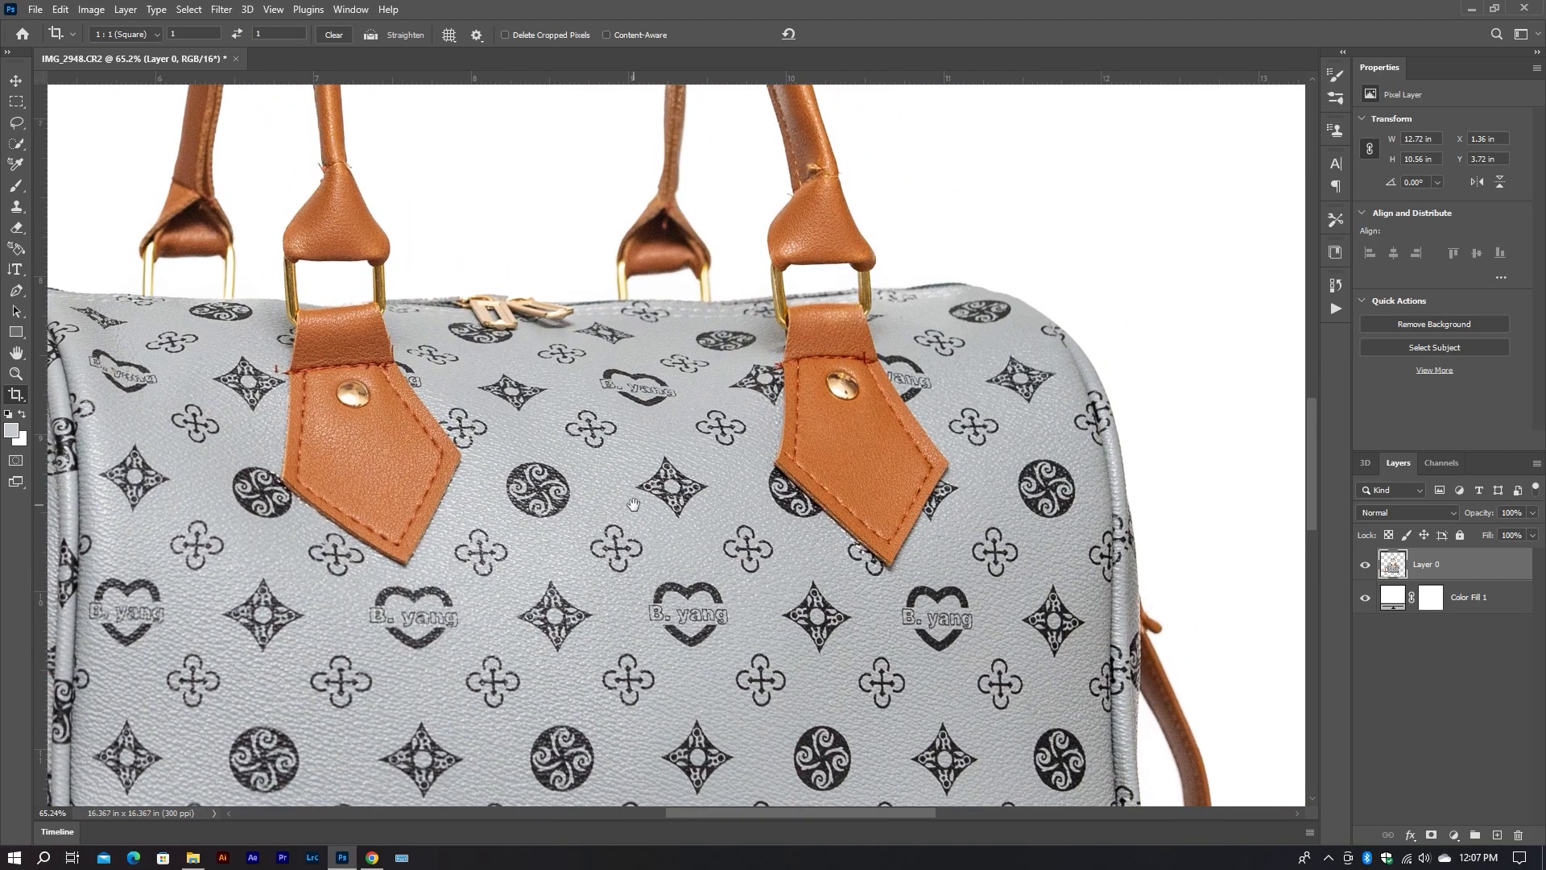
pyautogui.moveTo(634, 383); pyautogui.dragTo(651, 504)
pyautogui.moveTo(671, 306); pyautogui.dragTo(673, 533)
pyautogui.moveTo(671, 401); pyautogui.dragTo(845, 711)
pyautogui.scroll(5, 715, 332)
pyautogui.moveTo(667, 289); pyautogui.dragTo(698, 362)
pyautogui.press('s')
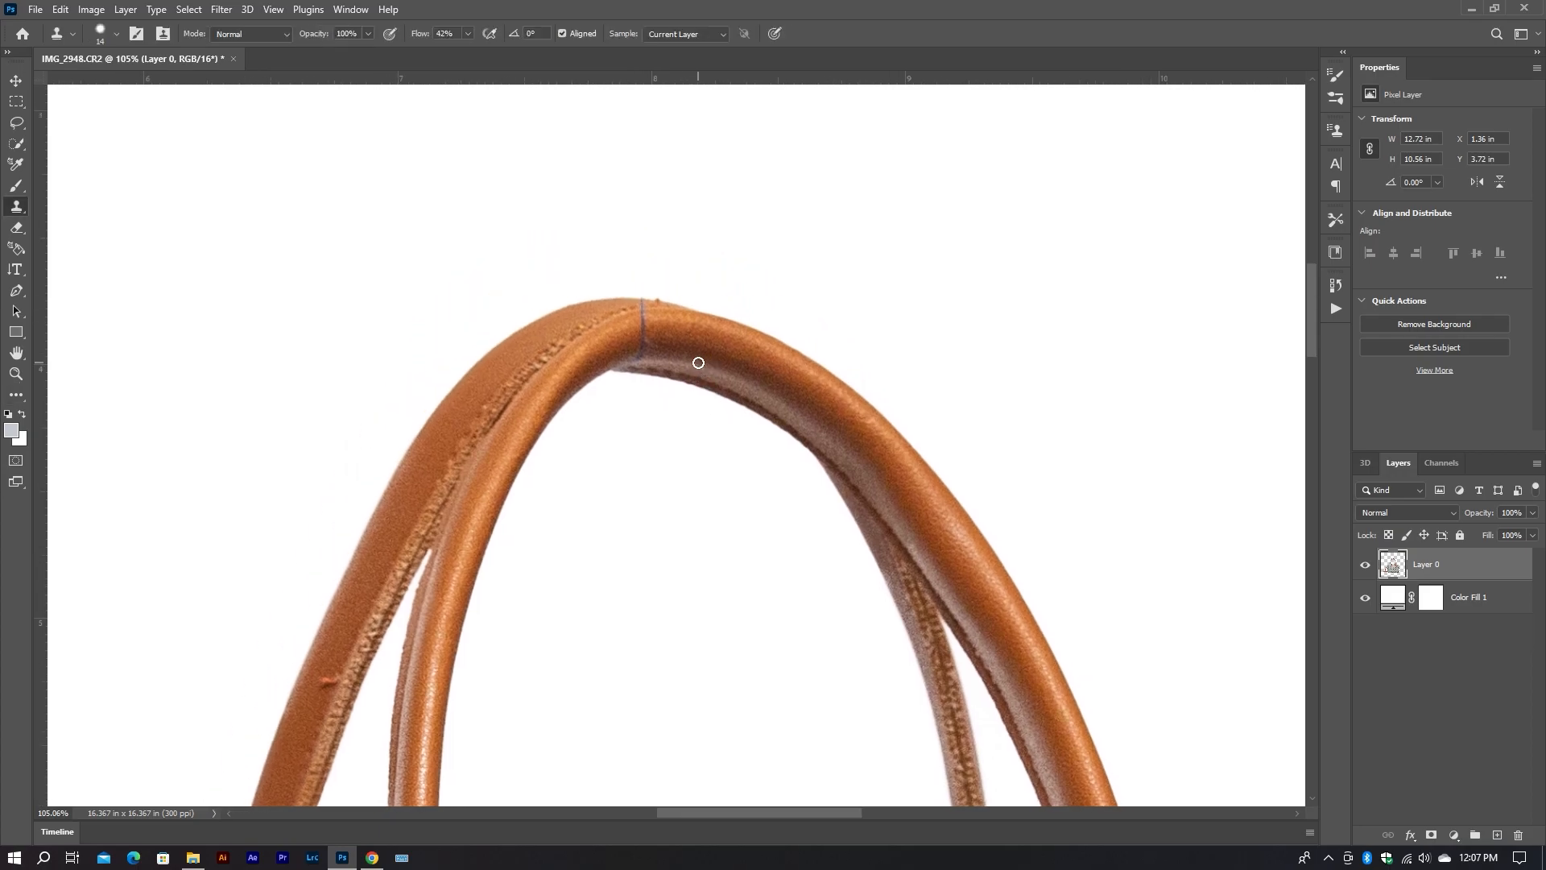
pyautogui.scroll(3, 681, 359)
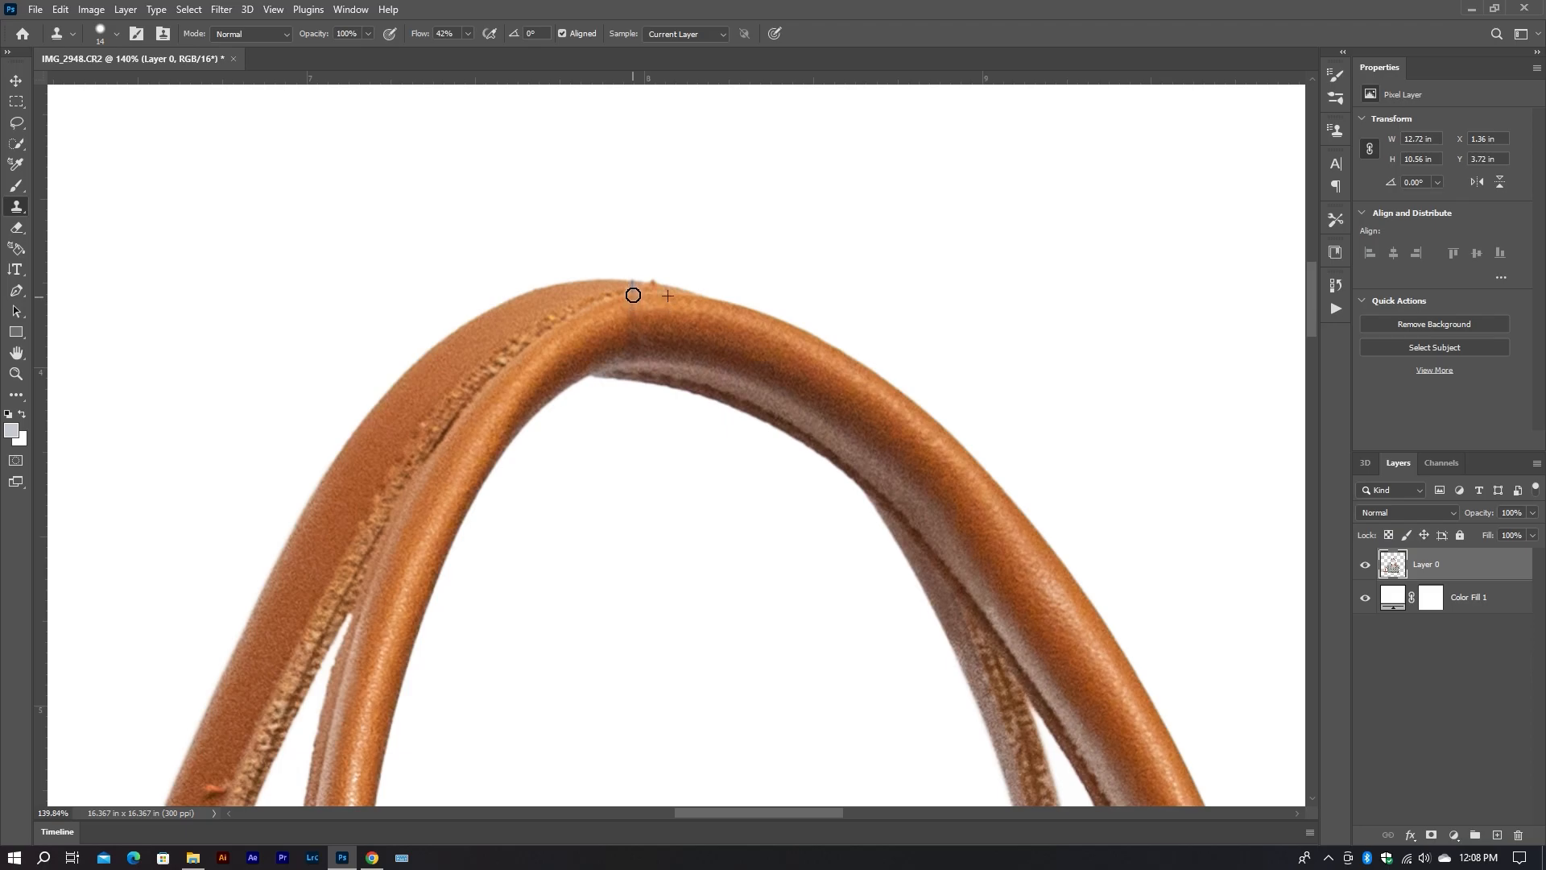
pyautogui.moveTo(632, 293); pyautogui.dragTo(632, 318)
pyautogui.scroll(-8, 662, 384)
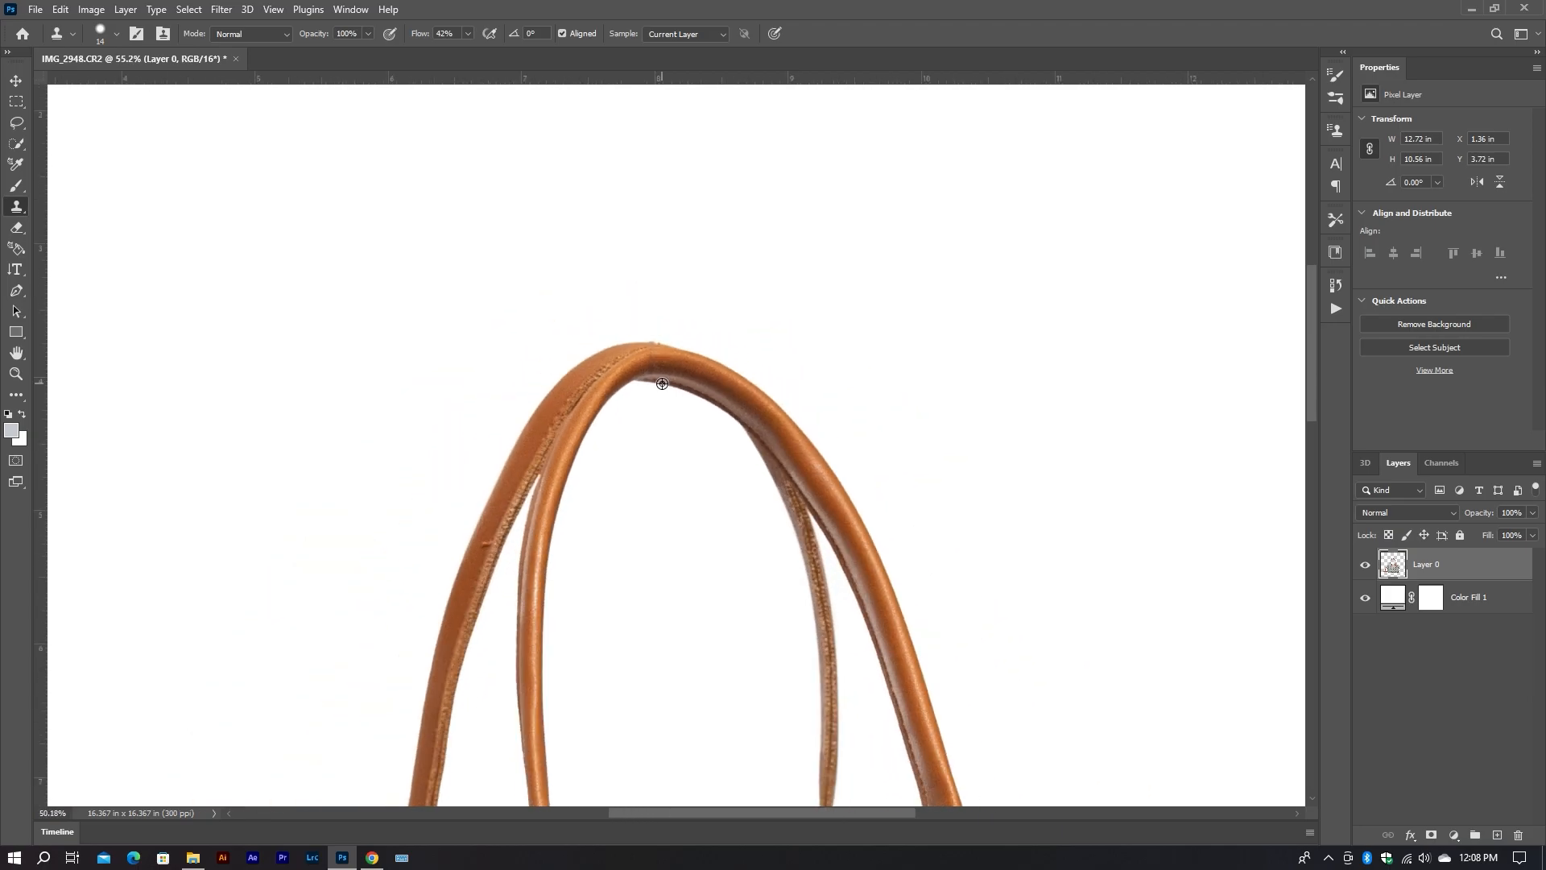
pyautogui.moveTo(690, 495); pyautogui.dragTo(691, 388)
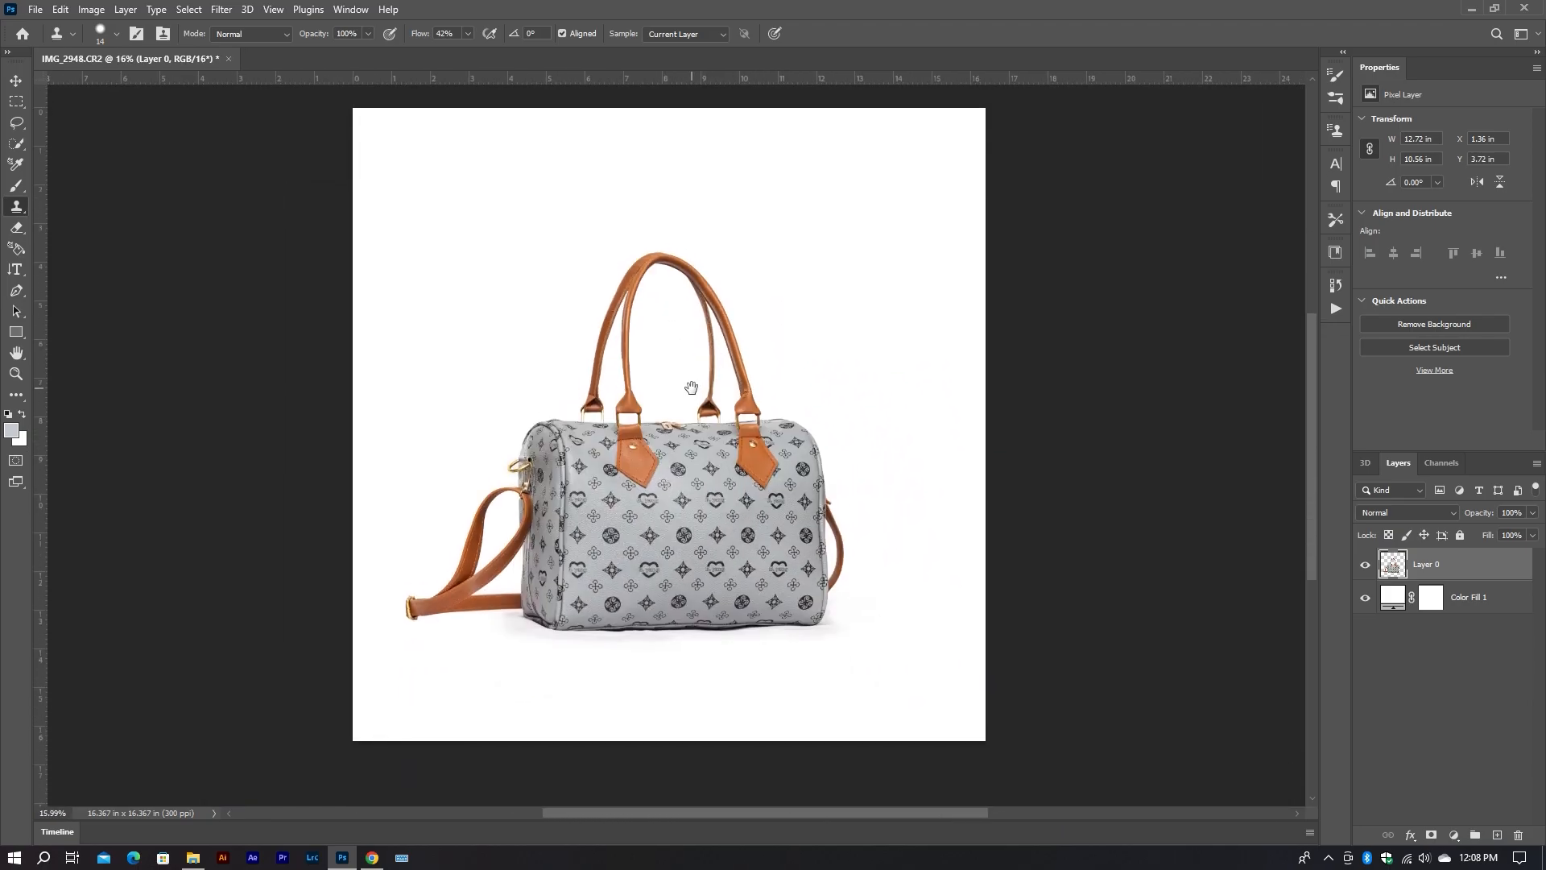
pyautogui.scroll(-2, 712, 445)
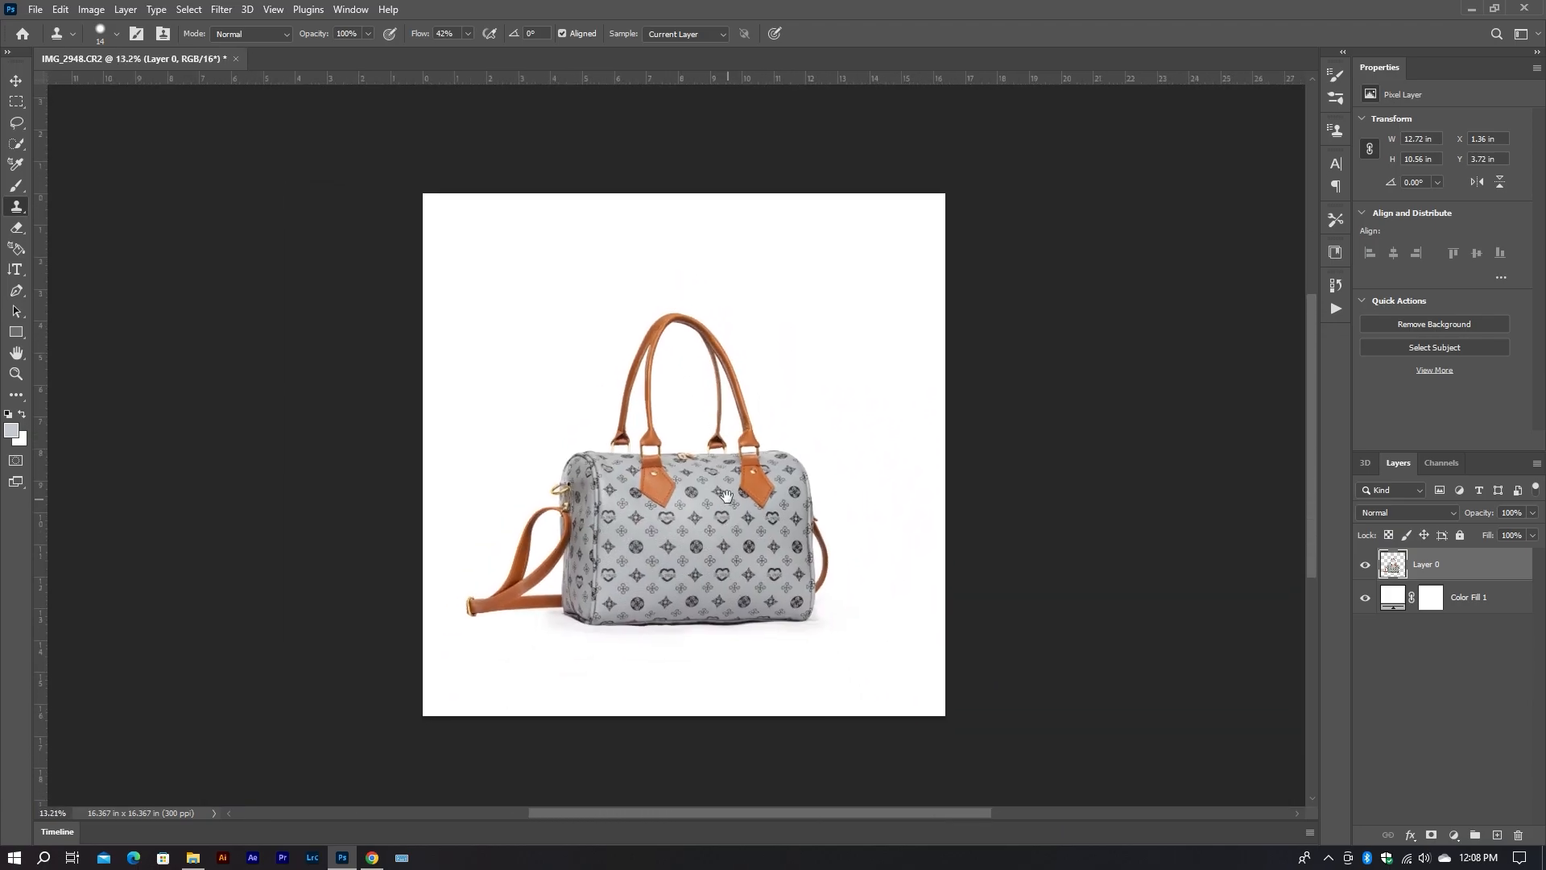